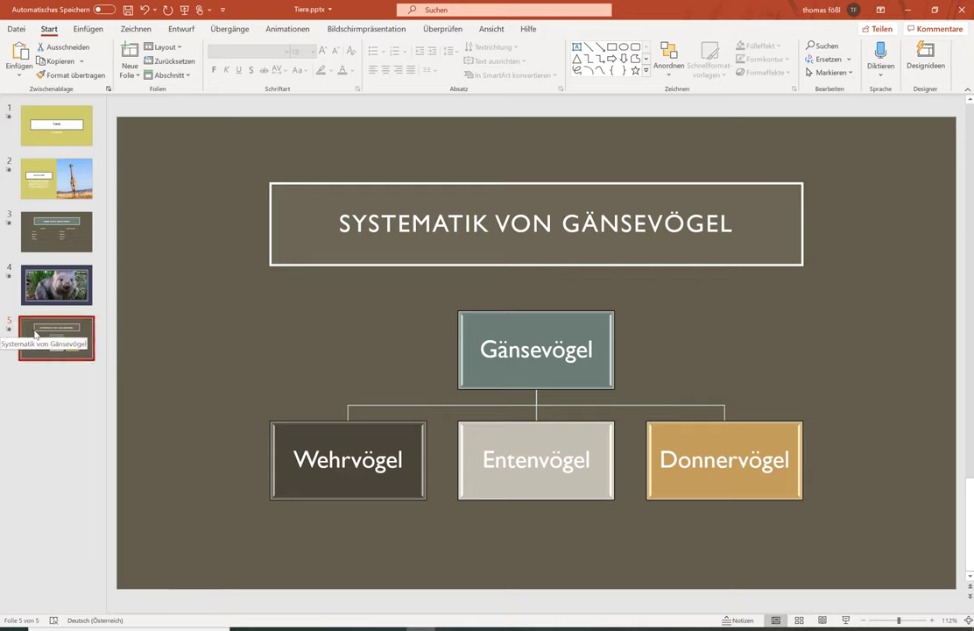
- Add a 'Titel und Inhalt' slide after slide 5 and title it TIERISCHE FAKTEN
{"action": "left_click", "coordinate": [131, 75]}
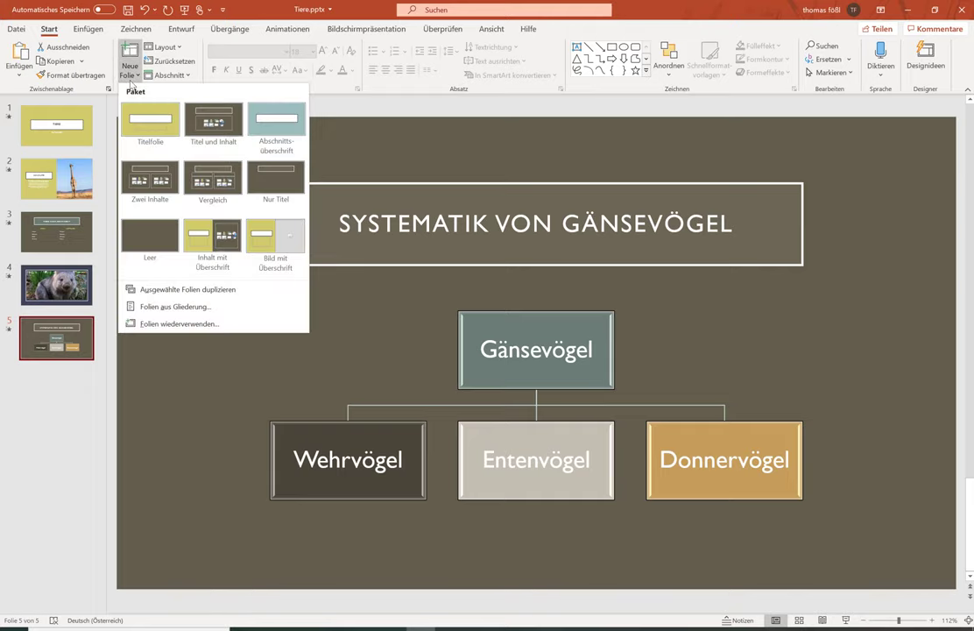
{"action": "left_click", "coordinate": [214, 127]}
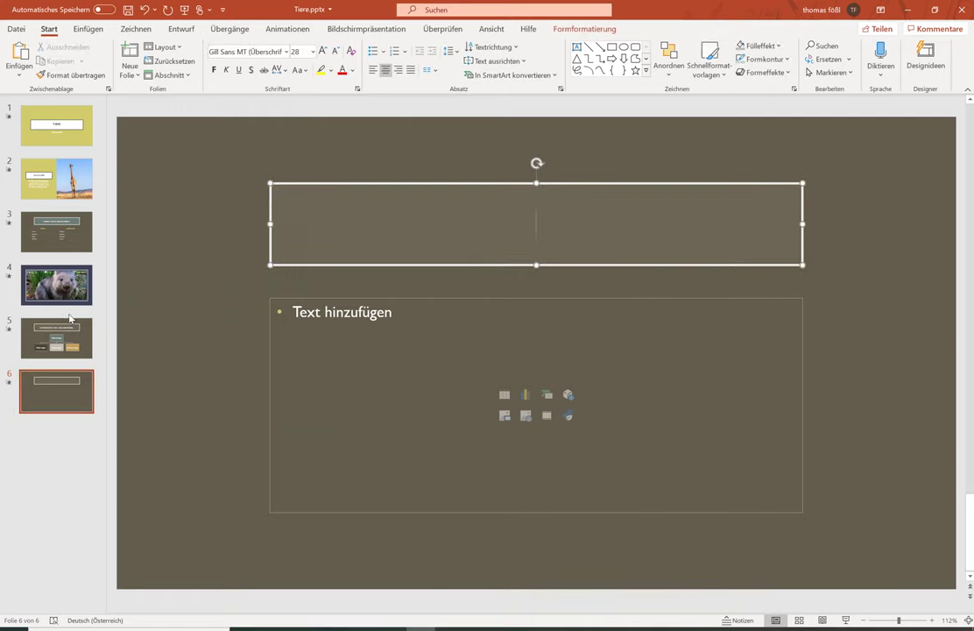
{"action": "type", "text": "TIERISCHE FAKTEN"}
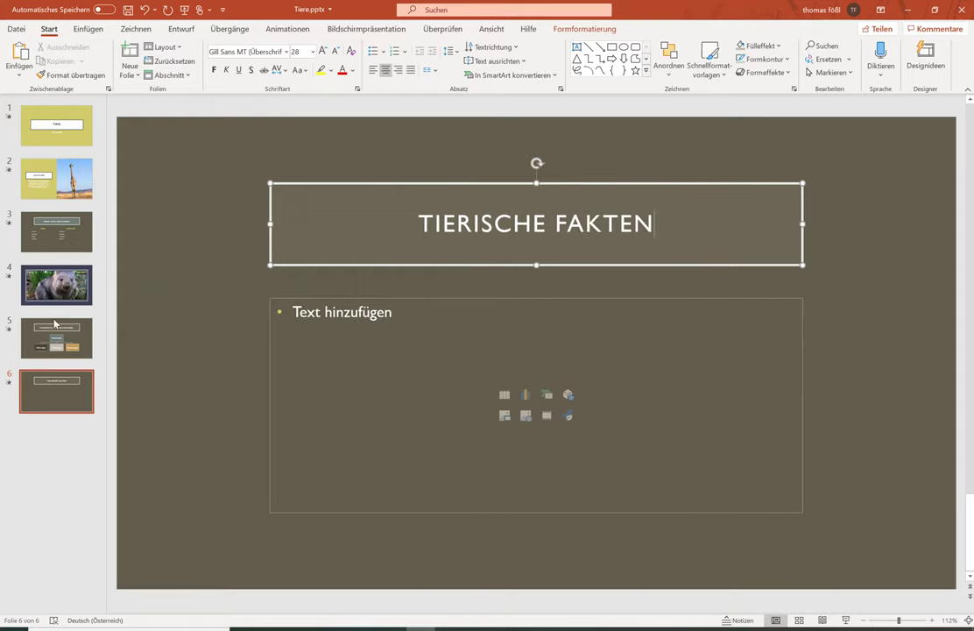
{"action": "left_click", "coordinate": [164, 285]}
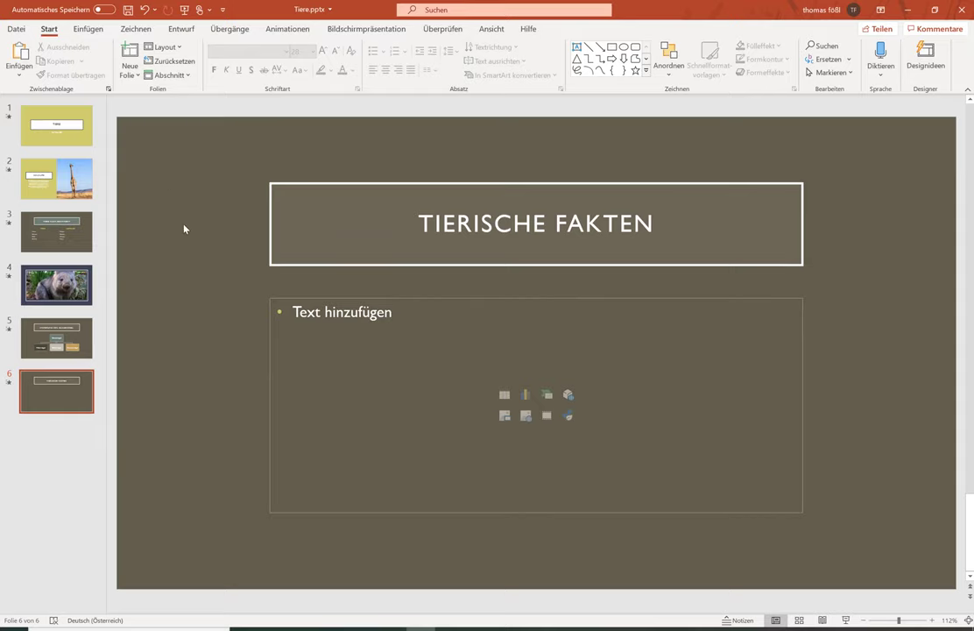
- Give slide 6 a solid olive green background at 0% transparency
{"action": "right_click", "coordinate": [169, 190]}
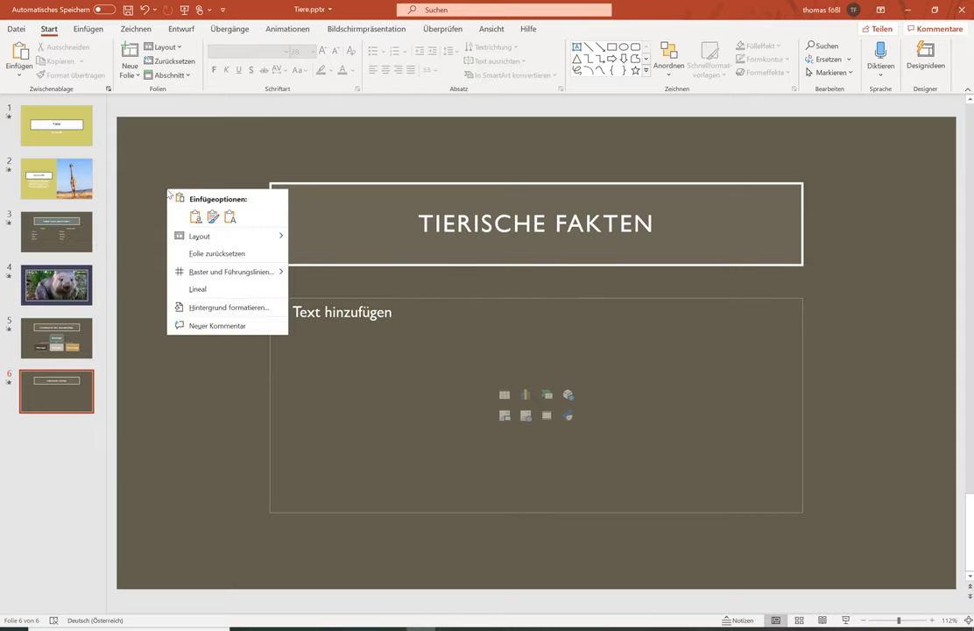
{"action": "left_click", "coordinate": [201, 308]}
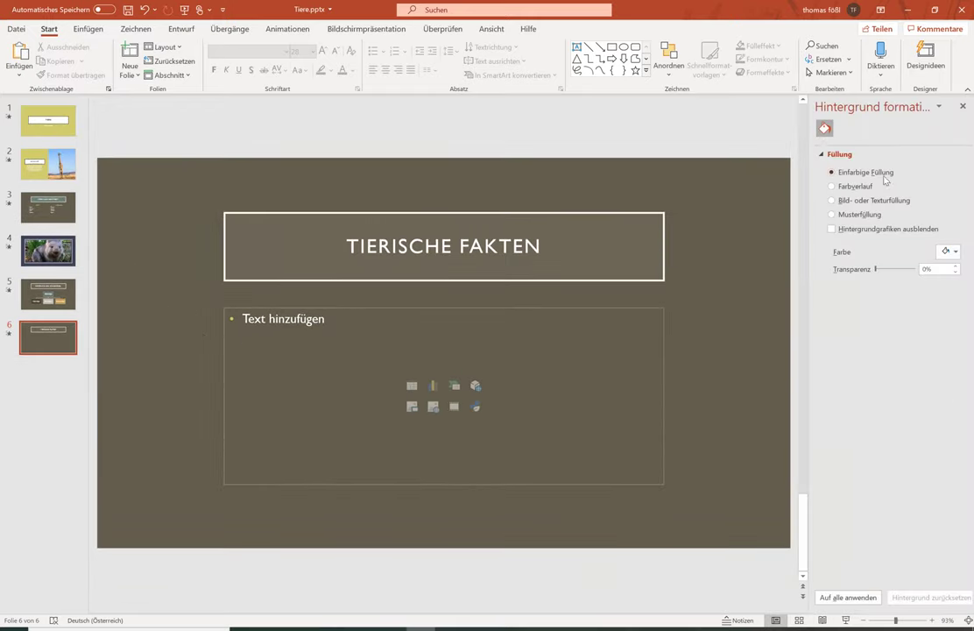
{"action": "left_click", "coordinate": [956, 253]}
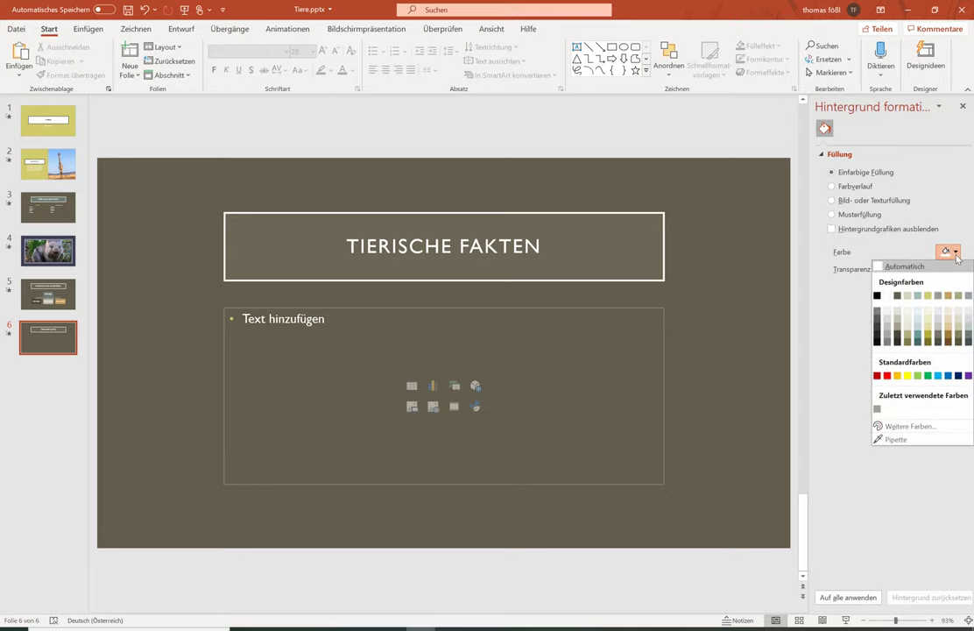
{"action": "left_click", "coordinate": [907, 340]}
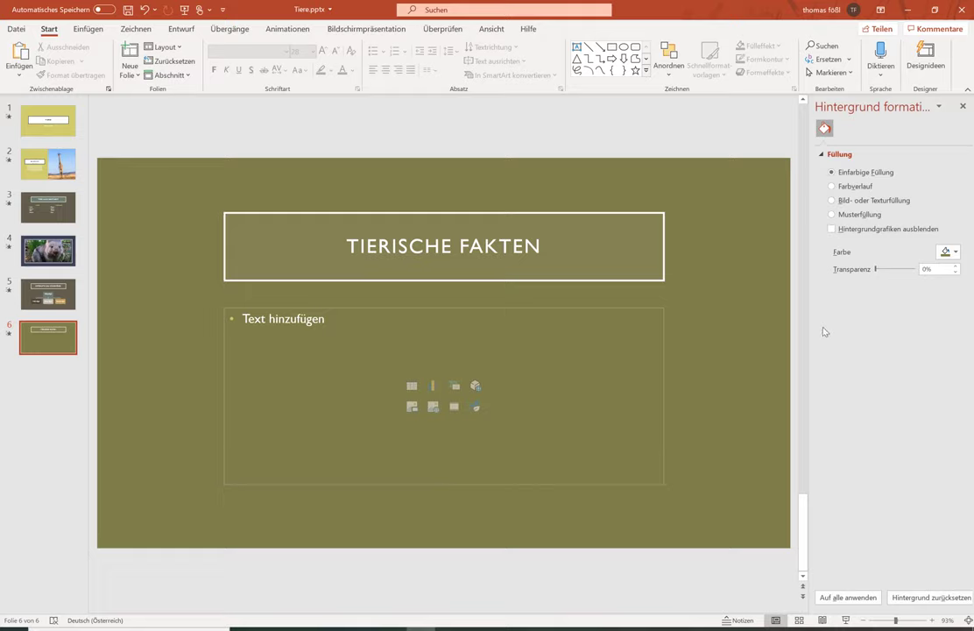
{"action": "mouse_move", "coordinate": [881, 273]}
{"action": "left_mouse_down"}
{"action": "mouse_move", "coordinate": [896, 269]}
{"action": "mouse_move", "coordinate": [885, 273]}
{"action": "left_mouse_up"}
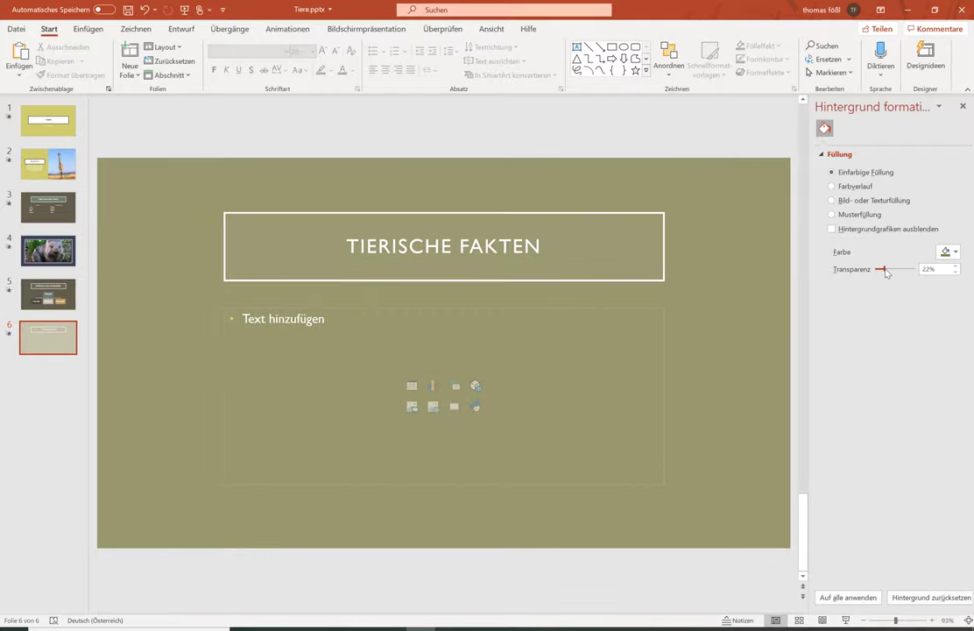
{"action": "mouse_move", "coordinate": [885, 273]}
{"action": "left_mouse_down"}
{"action": "mouse_move", "coordinate": [919, 274]}
{"action": "mouse_move", "coordinate": [873, 279]}
{"action": "left_mouse_up"}
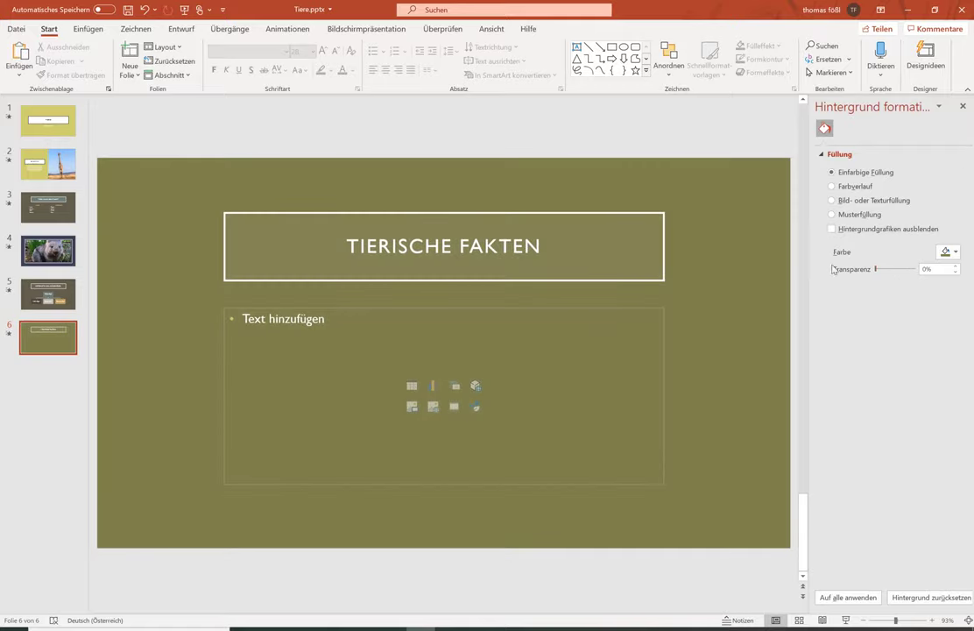
{"action": "left_click", "coordinate": [964, 107]}
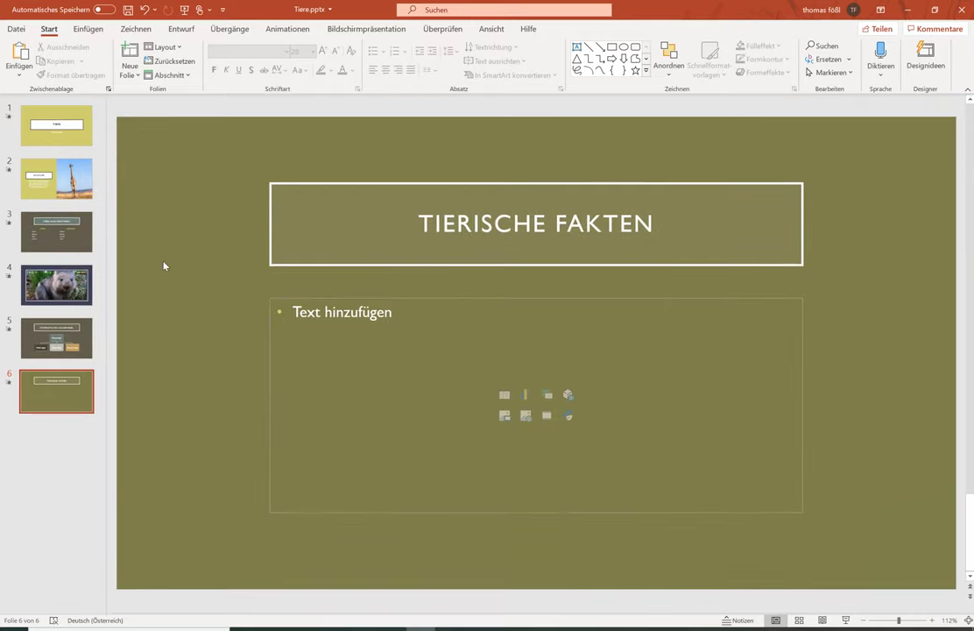
- Insert a table of 4 columns and 4 rows into the content placeholder
{"action": "left_click", "coordinate": [505, 396]}
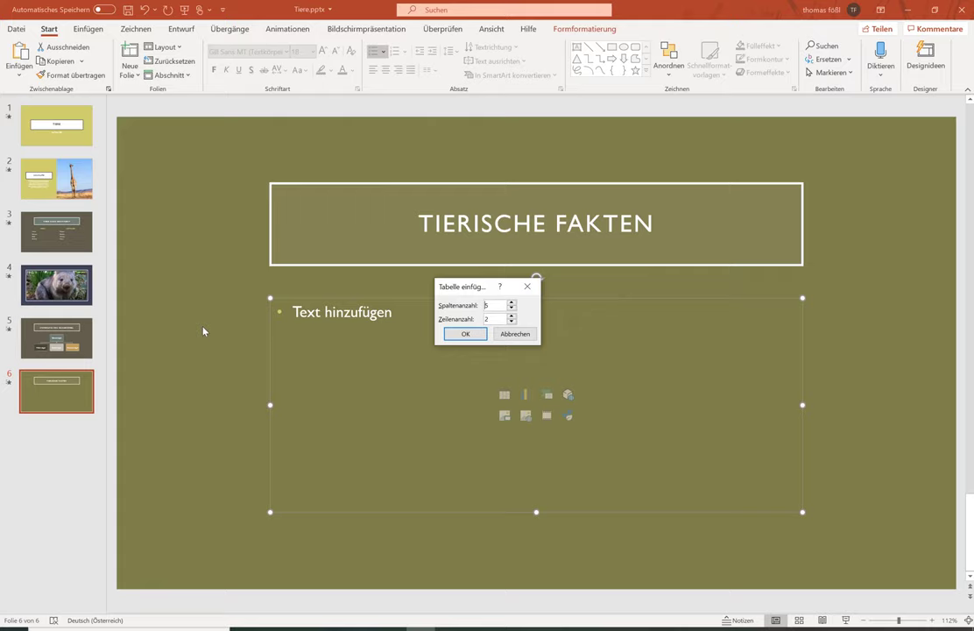
{"action": "left_click", "coordinate": [512, 307]}
{"action": "left_click", "coordinate": [511, 319]}
{"action": "left_click", "coordinate": [512, 319]}
{"action": "left_click", "coordinate": [462, 336]}
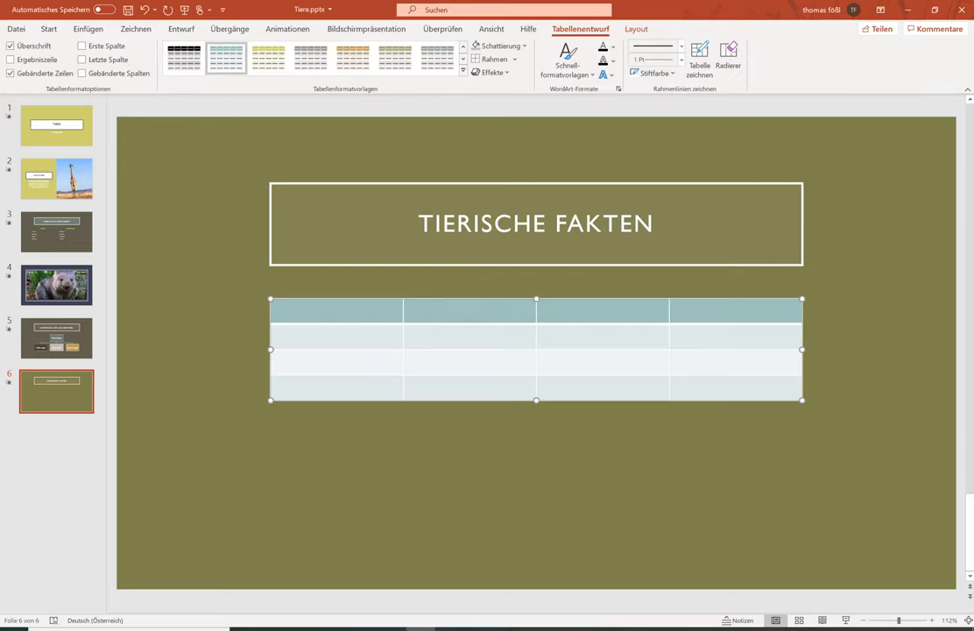
{"action": "left_click", "coordinate": [312, 494]}
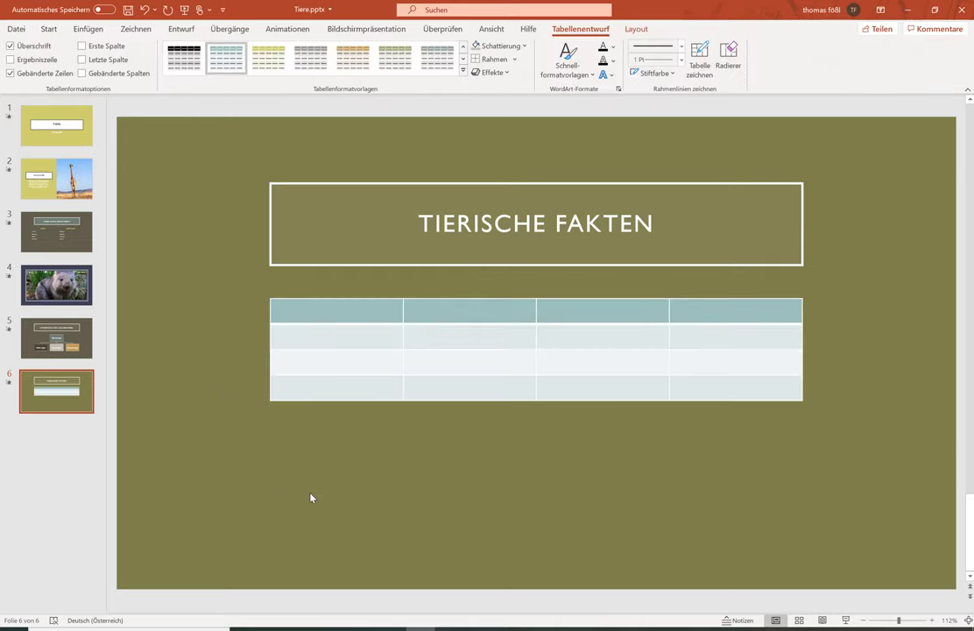
{"action": "left_click", "coordinate": [348, 398]}
- Type the headers Tier, Größe (m), Gewicht (kg) and Alter (Jahre) in the first row
{"action": "type", "text": "Tier"}
{"action": "key", "text": "Tab"}
{"action": "type", "text": "Größe (m)"}
{"action": "key", "text": "Tab"}
{"action": "type", "text": "Gewicht (kg)"}
{"action": "type", "text": "Alter (Jahre"}
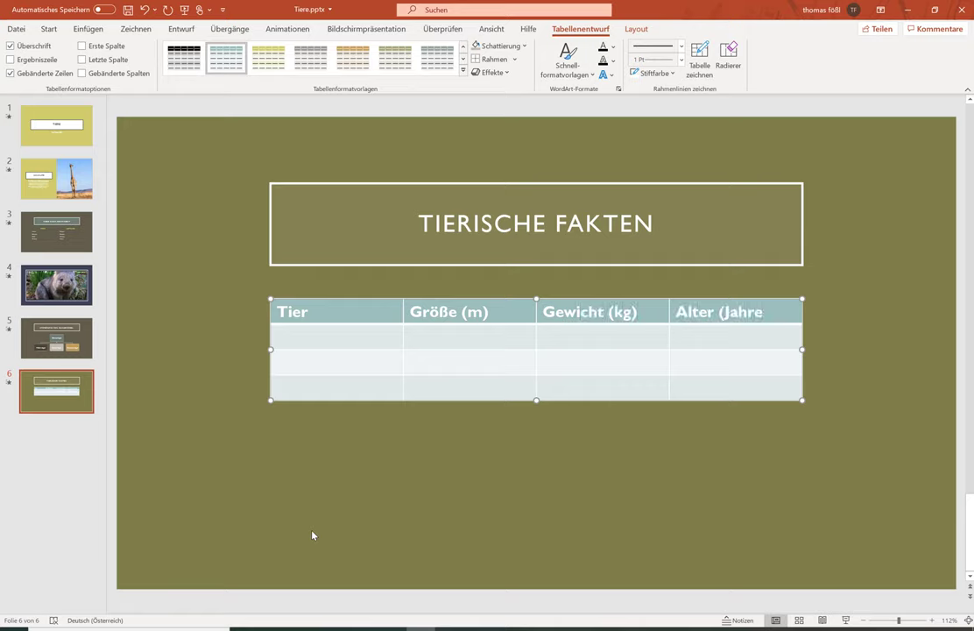
{"action": "type", "text": ")"}
- Fill the second row with Löwe, 1,3, 190 and 14
{"action": "key", "text": "Tab"}
{"action": "type", "text": "Löwe"}
{"action": "key", "text": "Tab"}
{"action": "type", "text": "1,3"}
{"action": "type", "text": "1"}
{"action": "type", "text": "90"}
{"action": "key", "text": "Tab"}
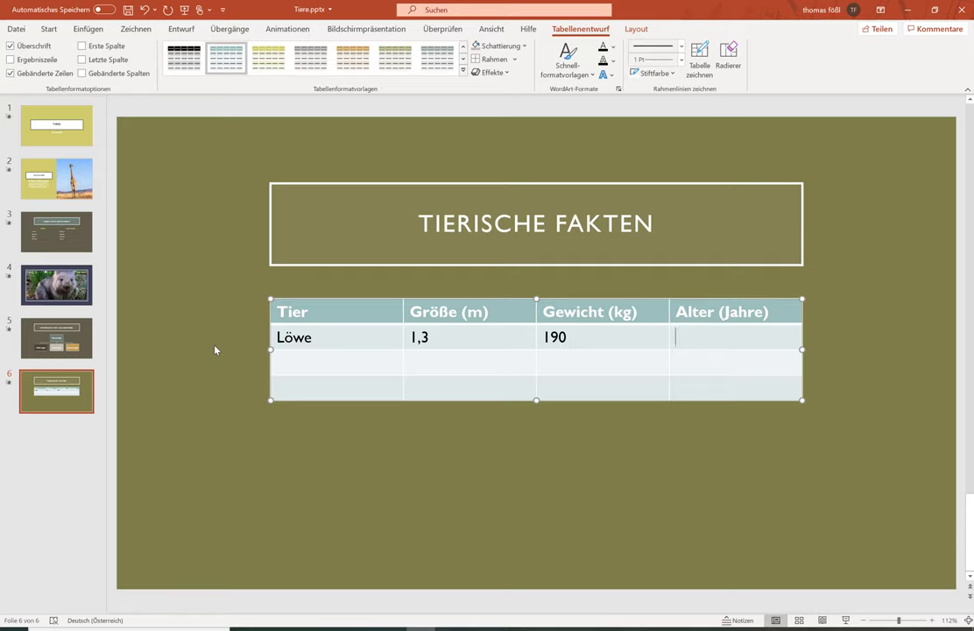
{"action": "type", "text": "14"}
- Fill the third row with Elefant, 3,2, 6000 and 70
{"action": "left_click", "coordinate": [274, 368]}
{"action": "type", "text": "Elefant"}
{"action": "key", "text": "Tab"}
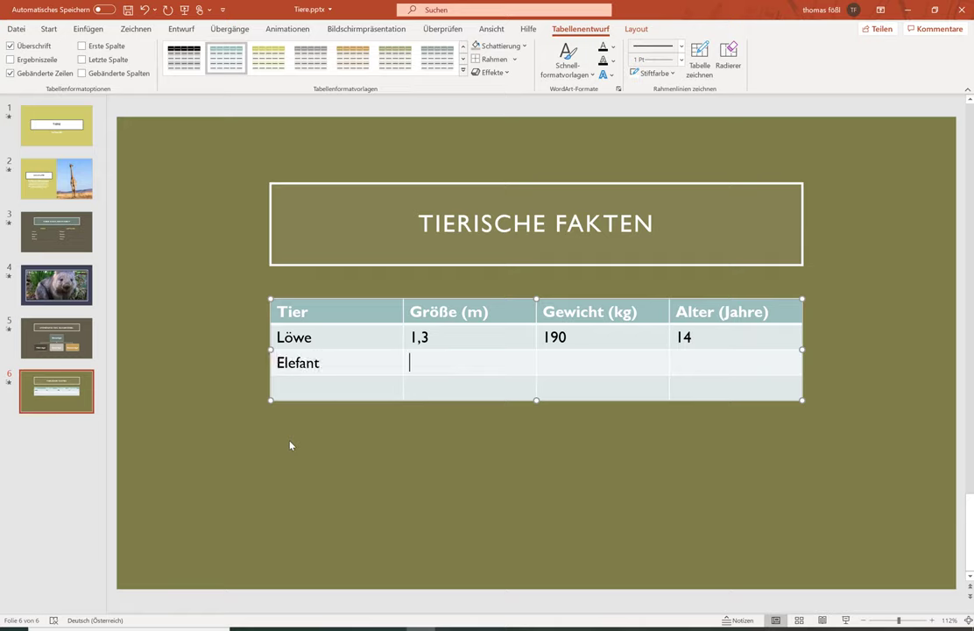
{"action": "type", "text": "3,2"}
{"action": "key", "text": "Tab"}
{"action": "type", "text": "6000"}
{"action": "key", "text": "Tab"}
{"action": "type", "text": "70"}
- Fill the last row with Pinguin, 1,2, 20 and 20
{"action": "key", "text": "Tab"}
{"action": "type", "text": "Pinguin"}
{"action": "key", "text": "Tab"}
{"action": "type", "text": "1"}
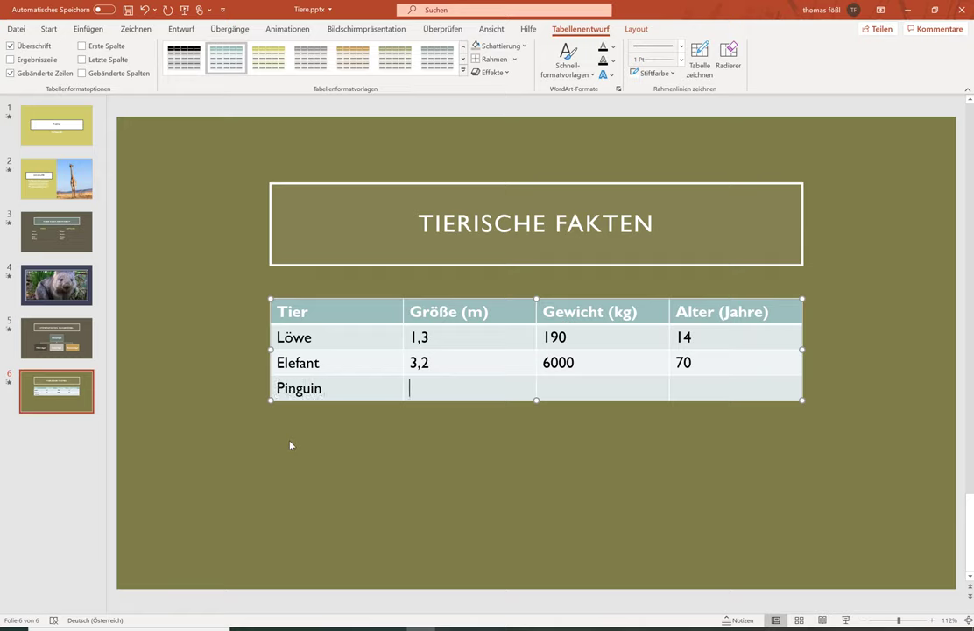
{"action": "type", "text": ",2"}
{"action": "key", "text": "Tab"}
{"action": "type", "text": "20"}
{"action": "key", "text": "Tab"}
{"action": "type", "text": "20"}
{"action": "left_click", "coordinate": [360, 473]}
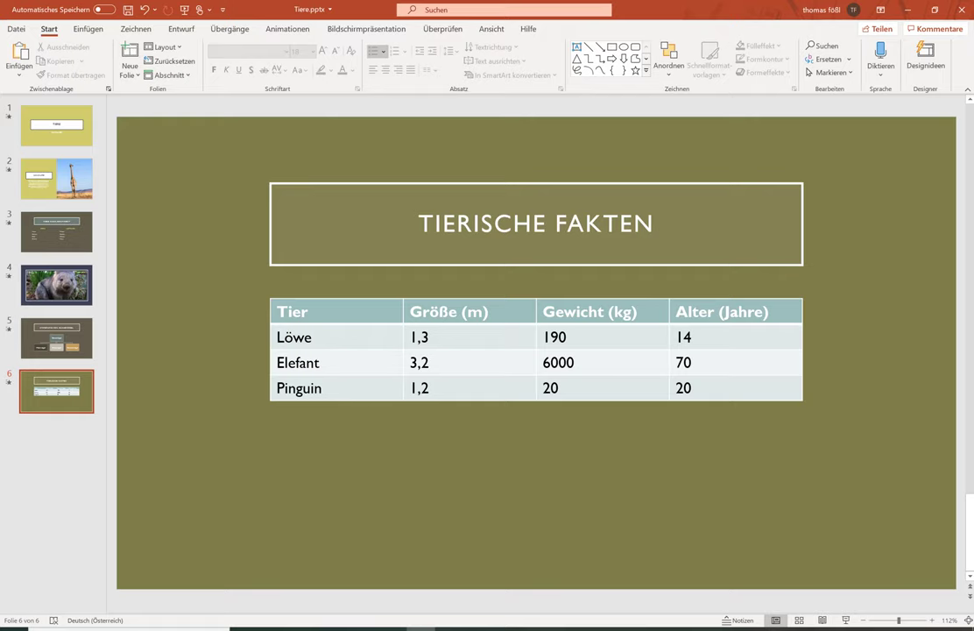
- Turn off banded rows and banded columns, keeping the header row emphasized
{"action": "left_click", "coordinate": [312, 337]}
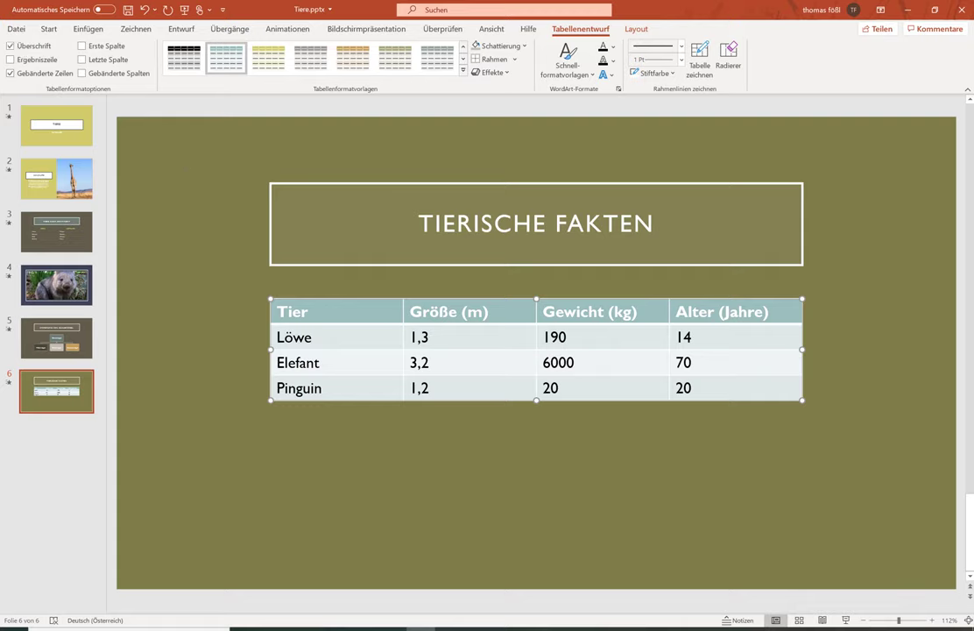
{"action": "left_click", "coordinate": [10, 46]}
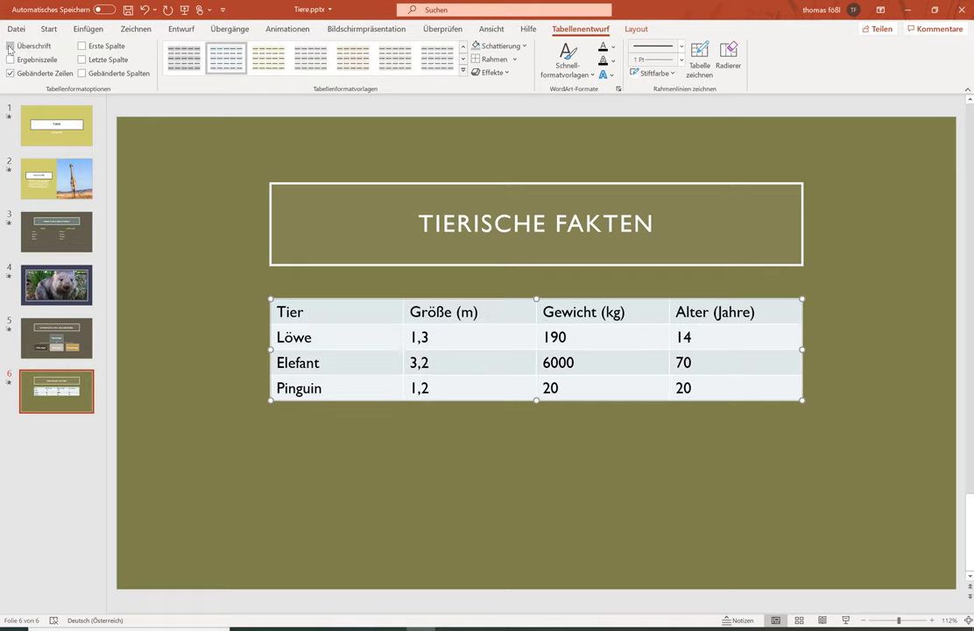
{"action": "left_click", "coordinate": [10, 46]}
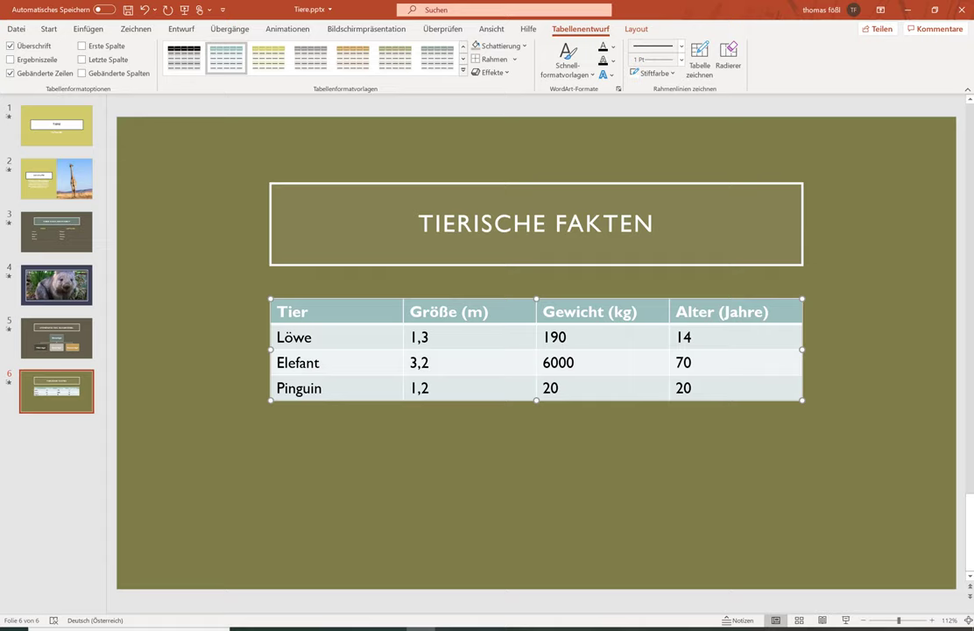
{"action": "left_click", "coordinate": [10, 73]}
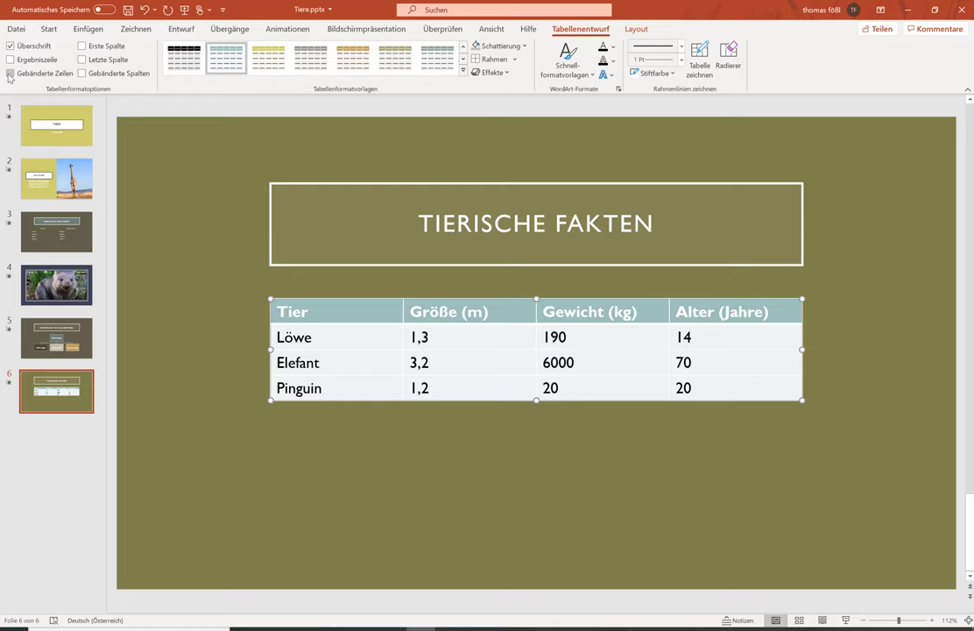
{"action": "left_click", "coordinate": [10, 73]}
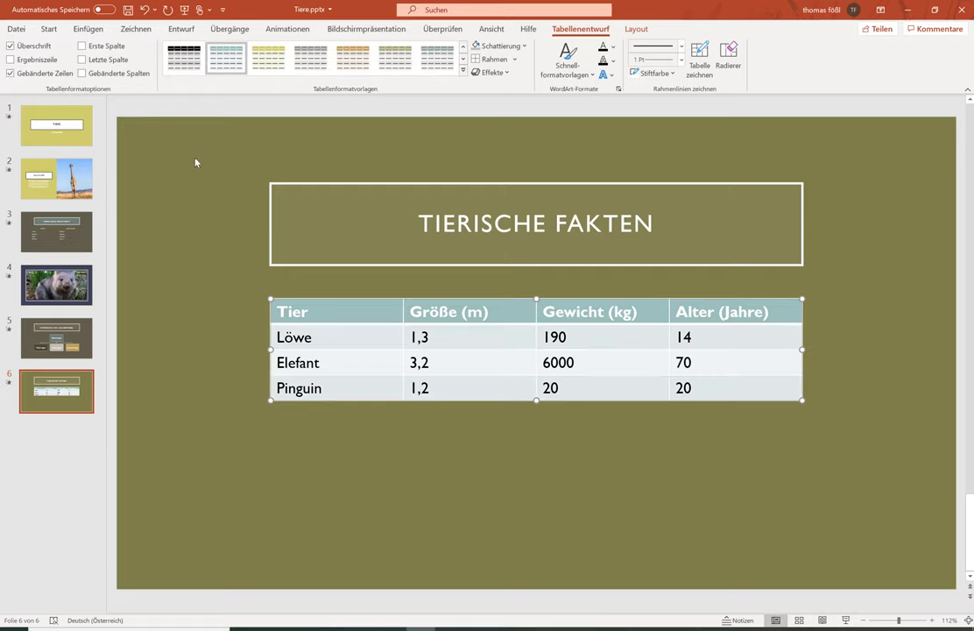
{"action": "left_click", "coordinate": [83, 75]}
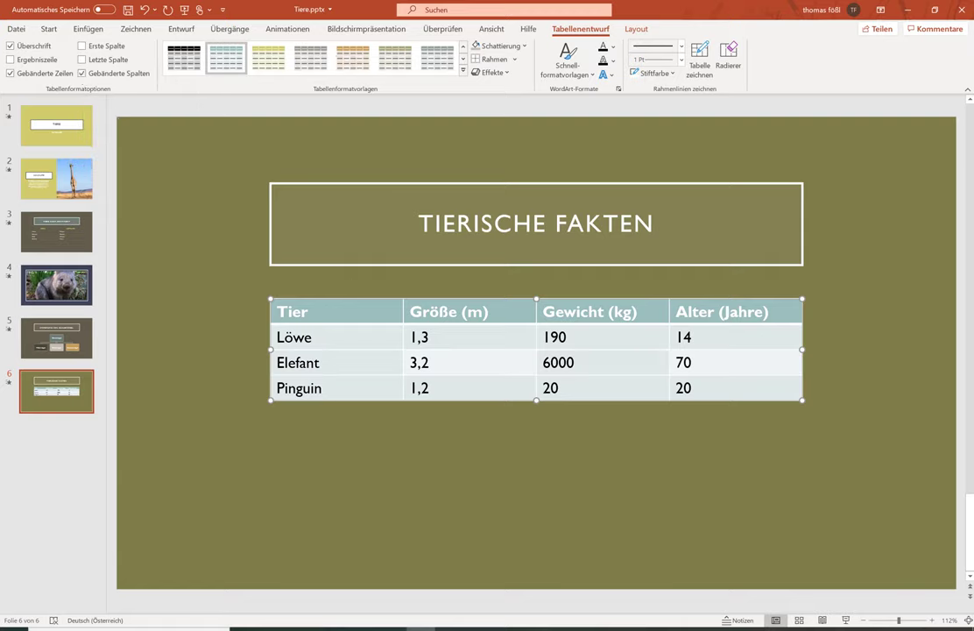
{"action": "left_click", "coordinate": [10, 74]}
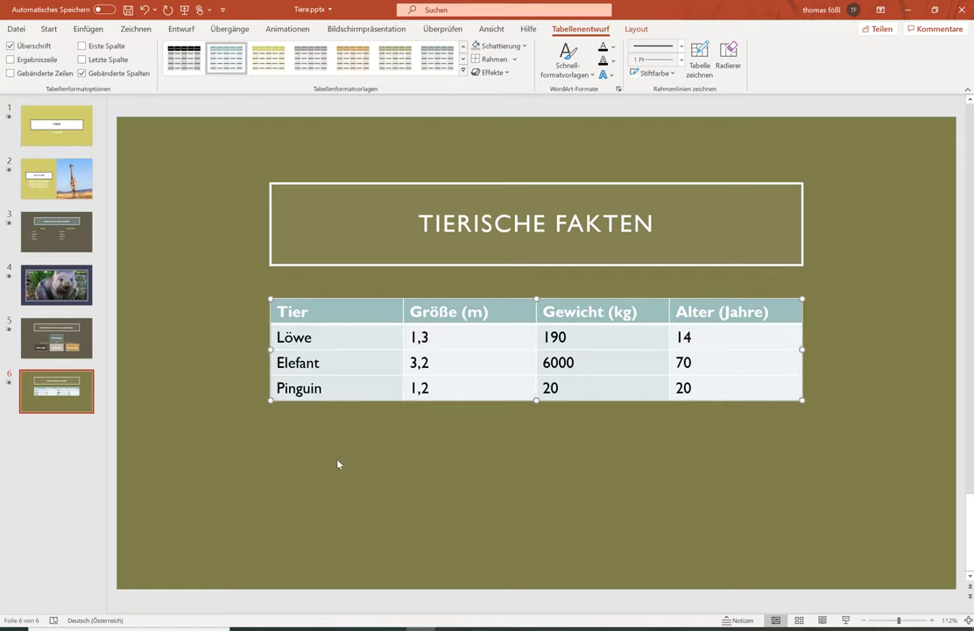
{"action": "left_click", "coordinate": [11, 74]}
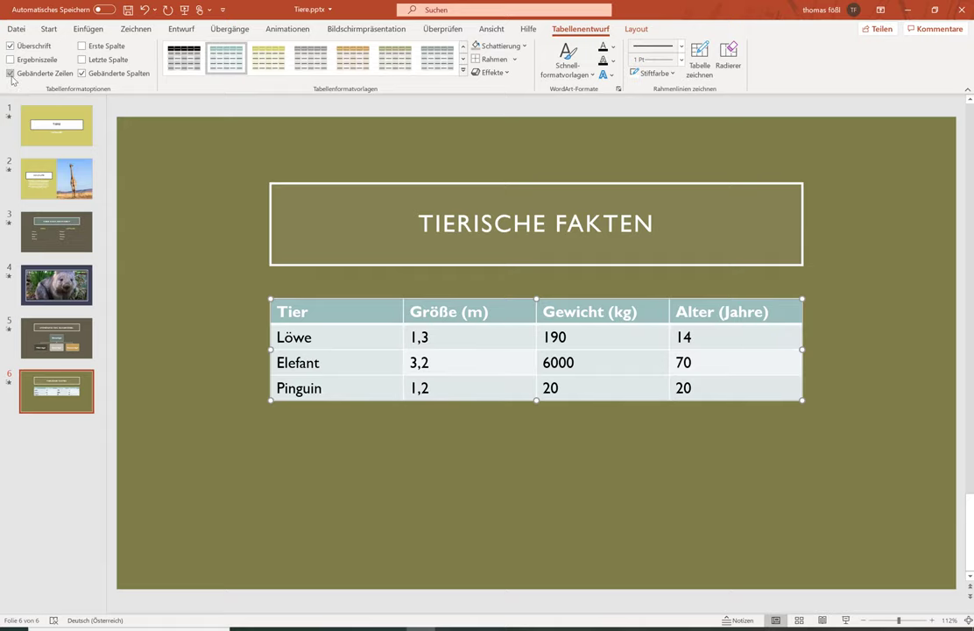
{"action": "left_click", "coordinate": [81, 73]}
{"action": "left_click", "coordinate": [10, 73]}
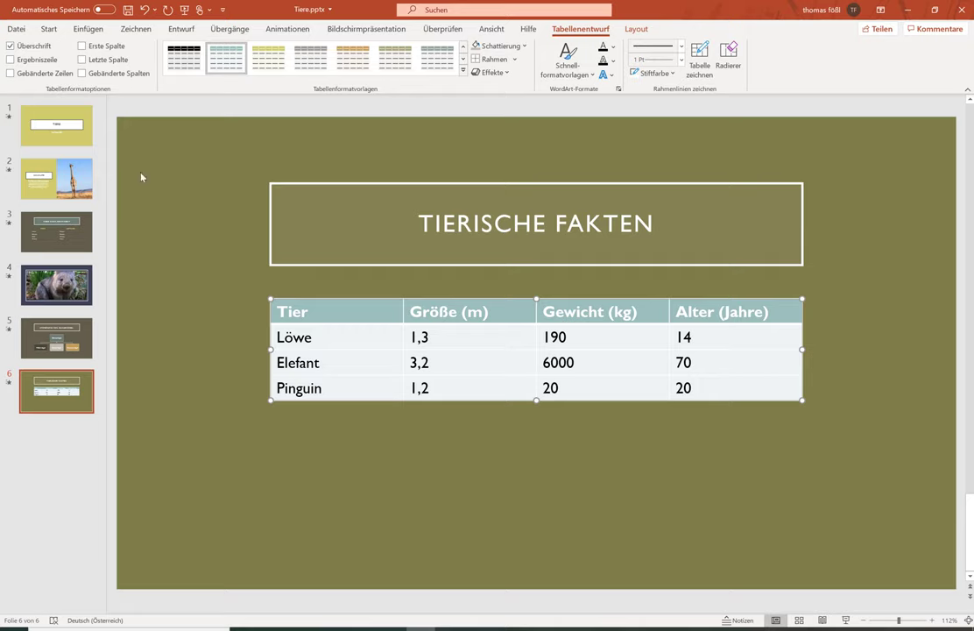
- Try first-column and last-column emphasis on the table, then remove both
{"action": "left_click", "coordinate": [81, 46]}
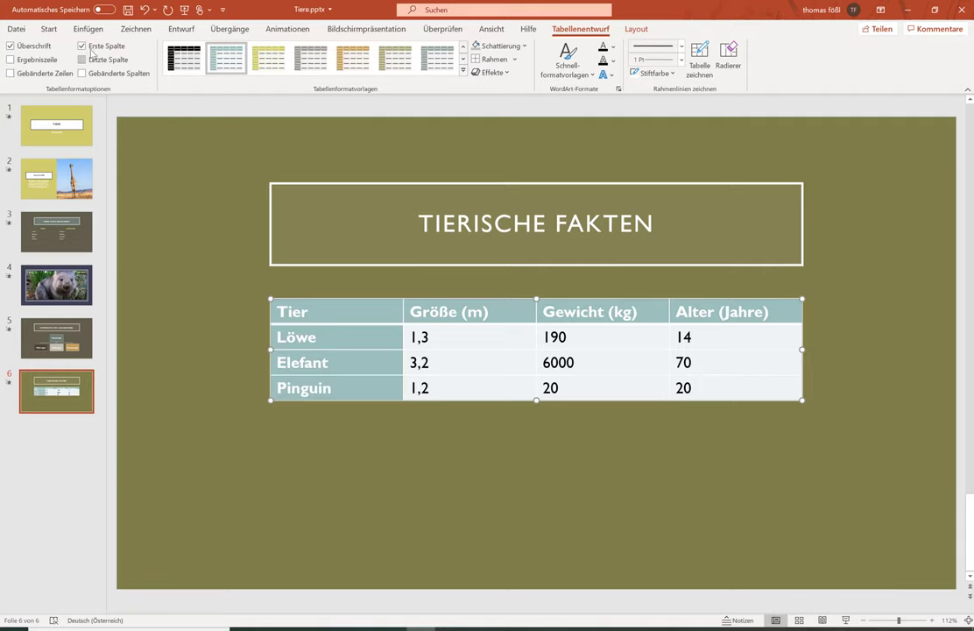
{"action": "left_click", "coordinate": [82, 46]}
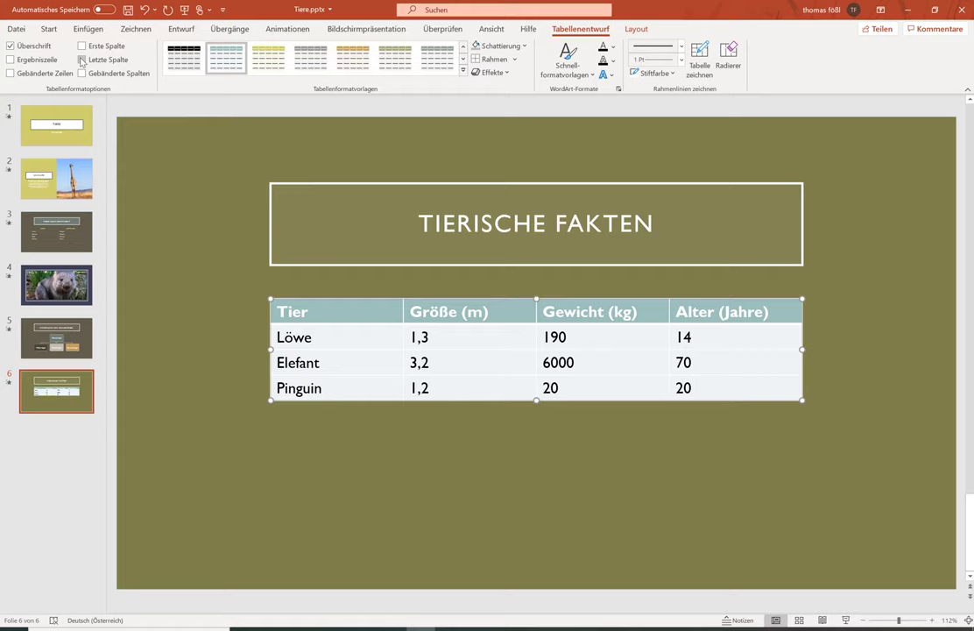
{"action": "left_click", "coordinate": [82, 60]}
{"action": "left_click", "coordinate": [81, 59]}
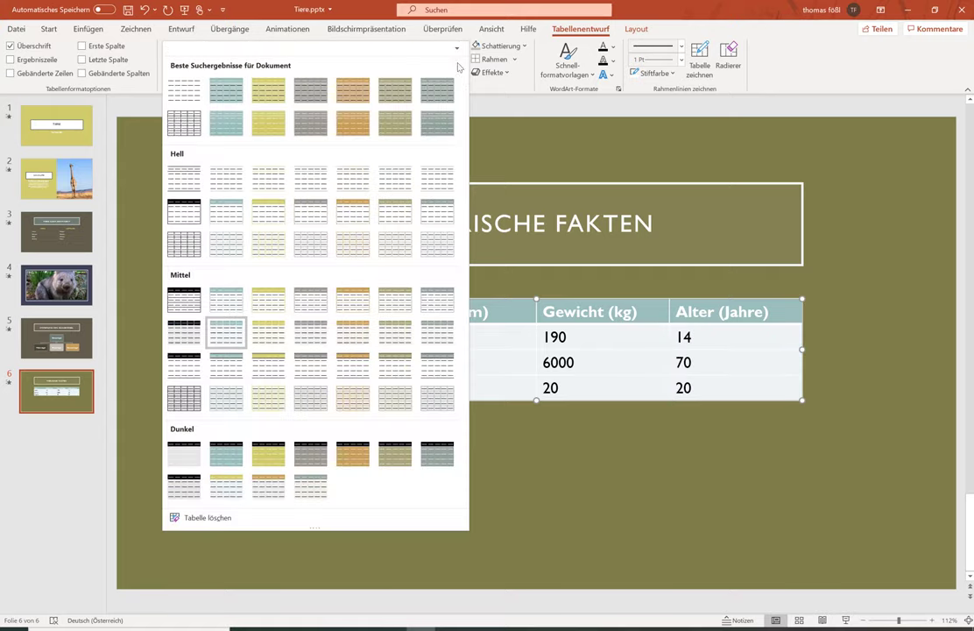
- Apply the Mittlere Formatvorlage 2 - Akzent 6 table style, a grey header over white rows
{"action": "left_click", "coordinate": [457, 49]}
{"action": "left_click", "coordinate": [457, 50]}
{"action": "left_click", "coordinate": [457, 50]}
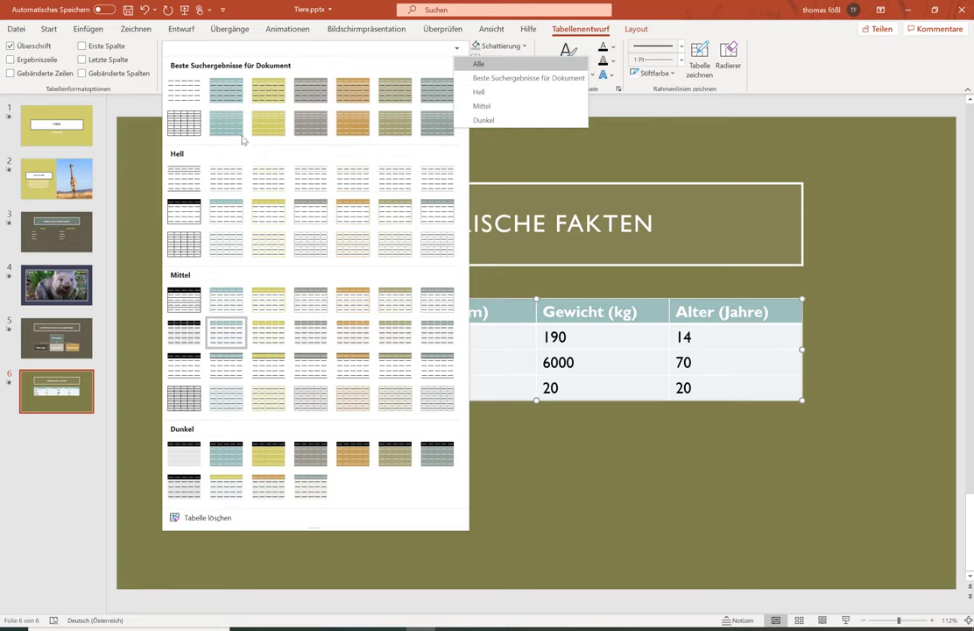
{"action": "key", "text": "Escape"}
{"action": "key", "text": "Escape"}
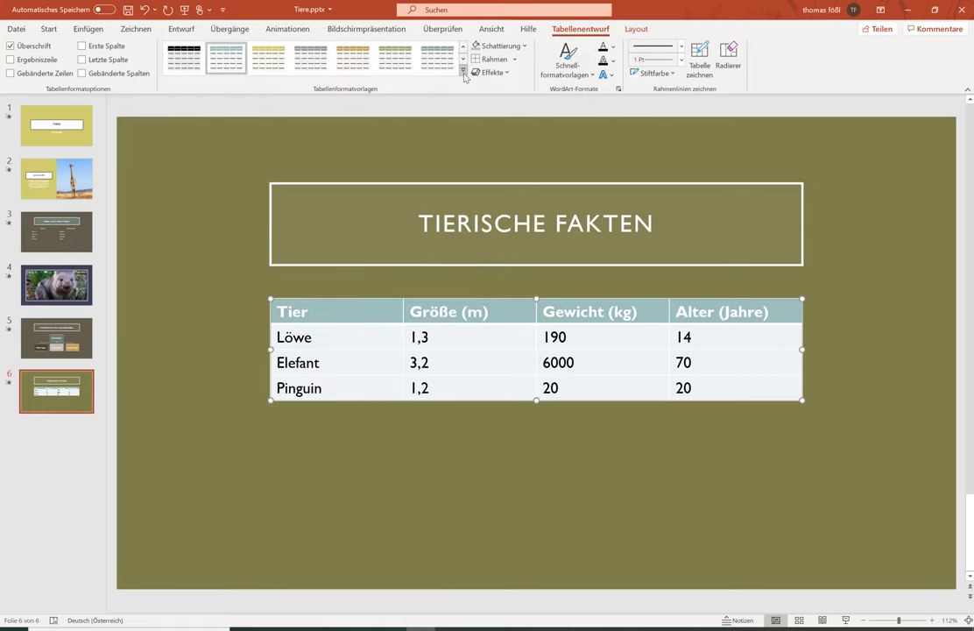
{"action": "left_click", "coordinate": [464, 73]}
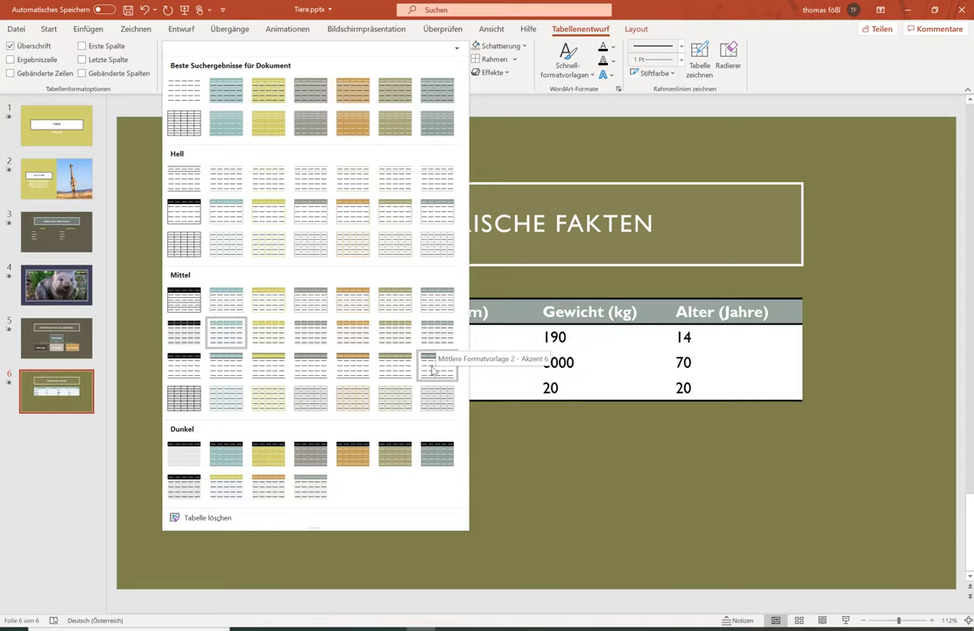
{"action": "left_click", "coordinate": [438, 342]}
{"action": "left_click", "coordinate": [511, 513]}
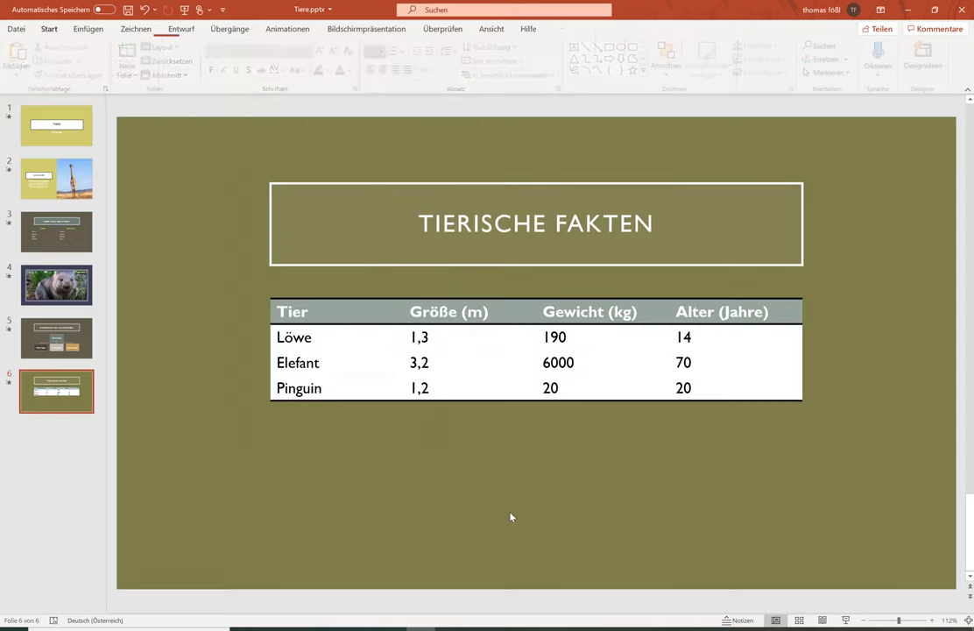
{"action": "left_click", "coordinate": [307, 312]}
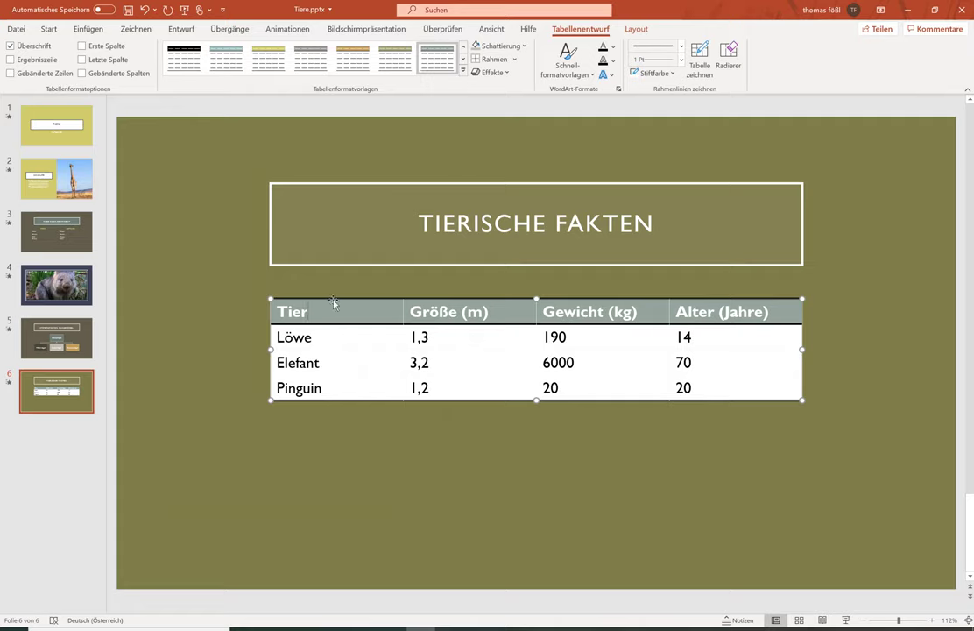
- Set the table border pen to a solid line with 2¼ pt weight
{"action": "left_click", "coordinate": [683, 48]}
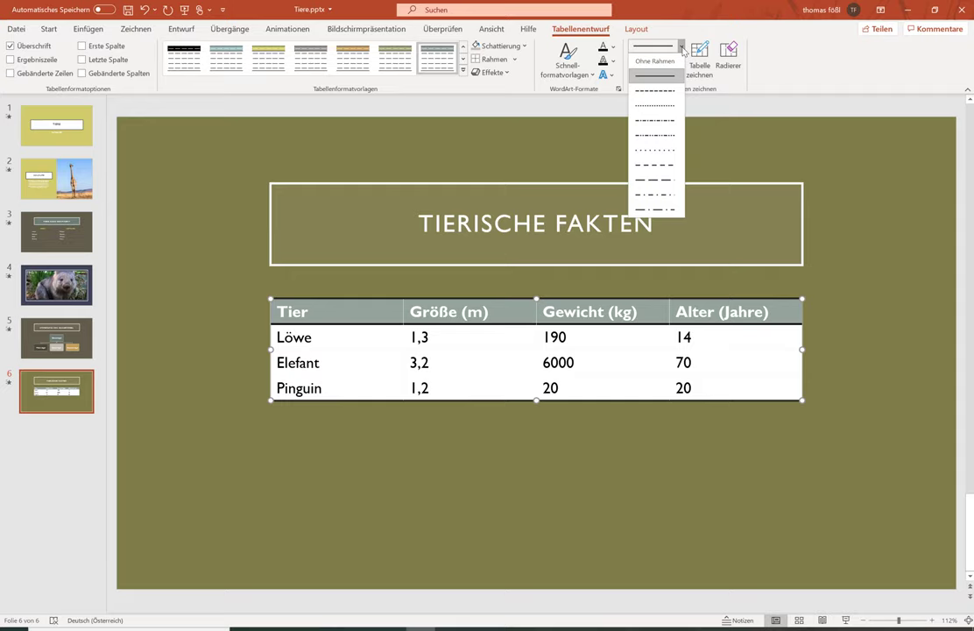
{"action": "left_click", "coordinate": [682, 49]}
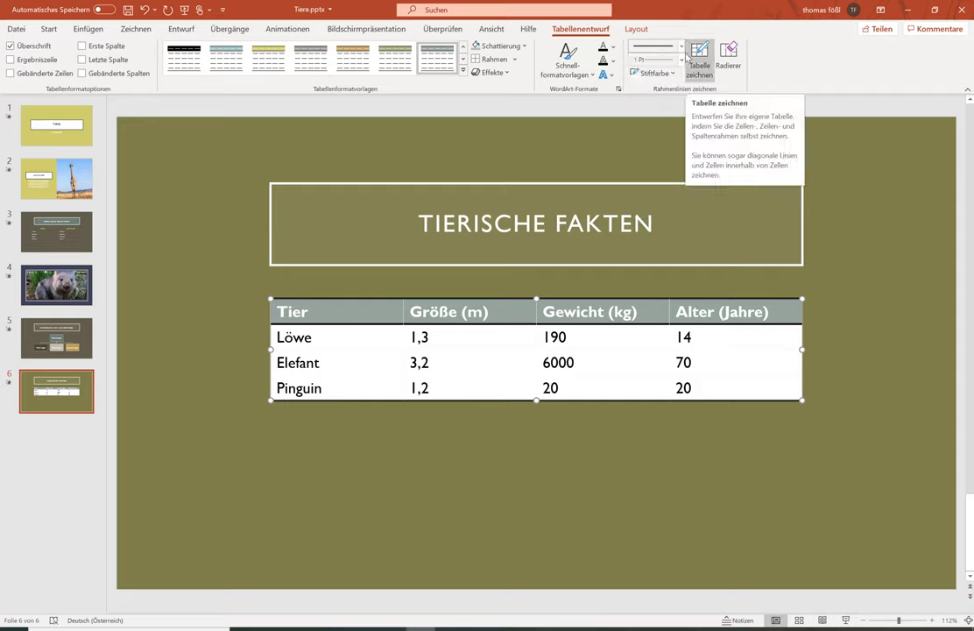
{"action": "left_click", "coordinate": [680, 59]}
{"action": "left_click", "coordinate": [680, 58]}
{"action": "left_click", "coordinate": [681, 59]}
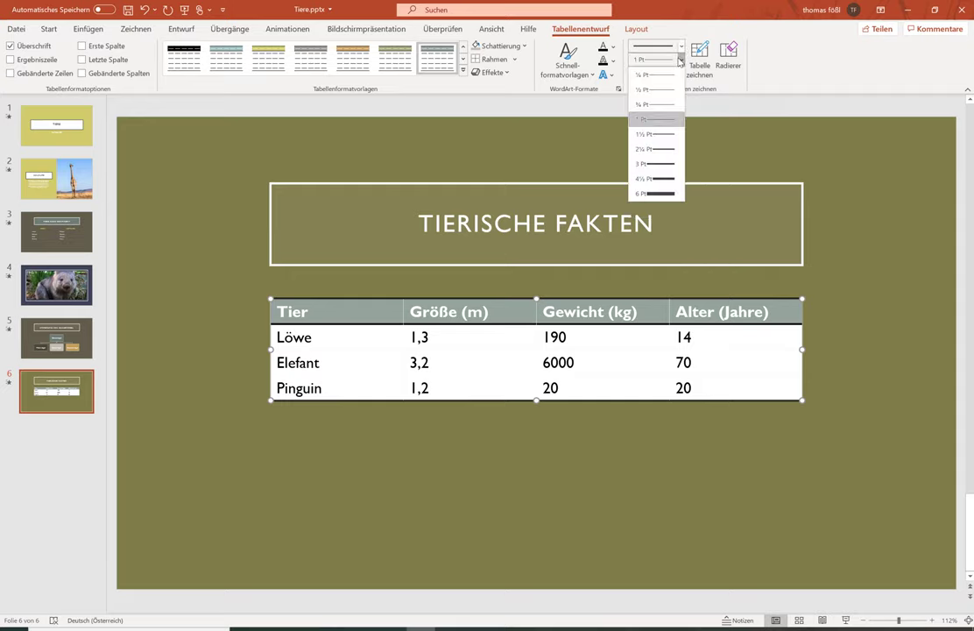
{"action": "left_click", "coordinate": [659, 131]}
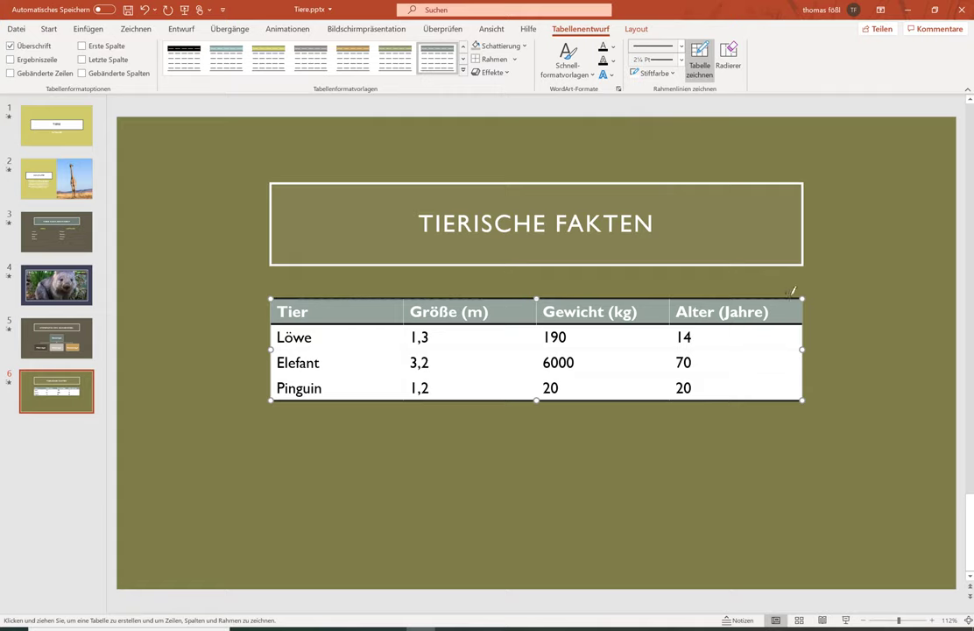
{"action": "left_click_drag", "start_coordinate": [791, 296], "coordinate": [797, 299]}
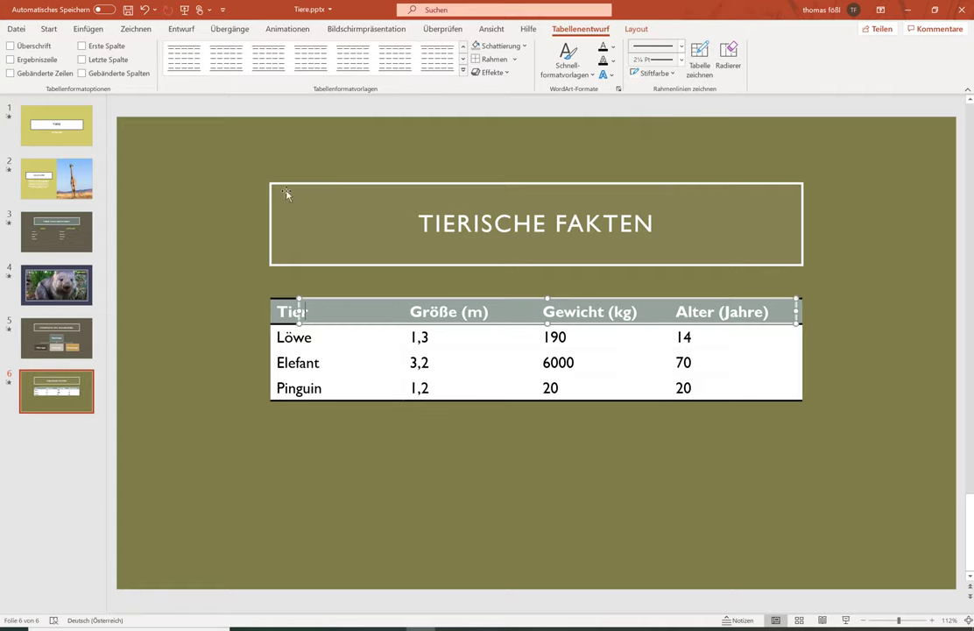
{"action": "key", "text": "ctrl+z"}
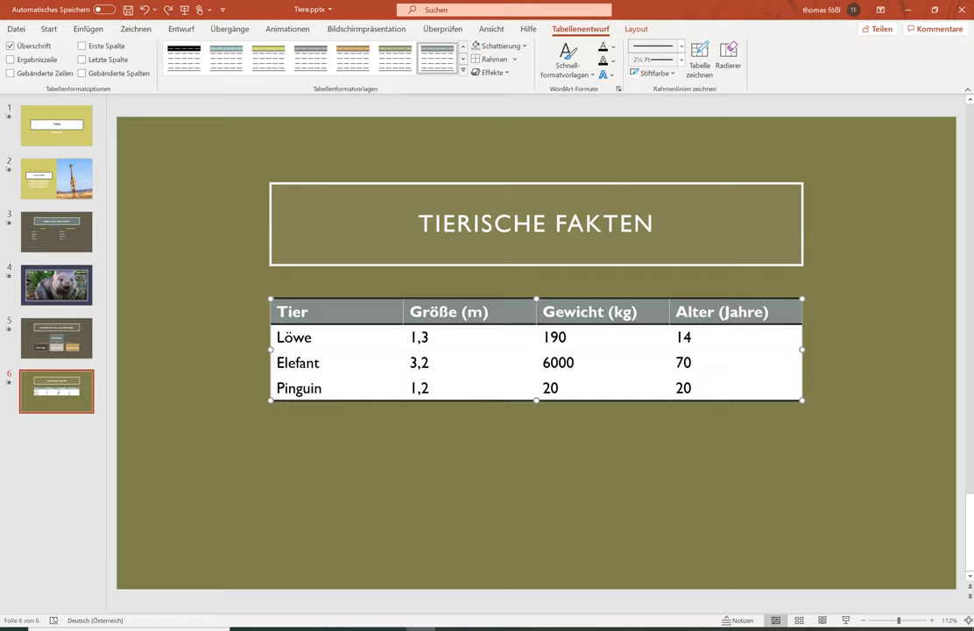
- Set the pen colour to black and apply Rahmenlinien außen around the table
{"action": "left_click", "coordinate": [514, 58]}
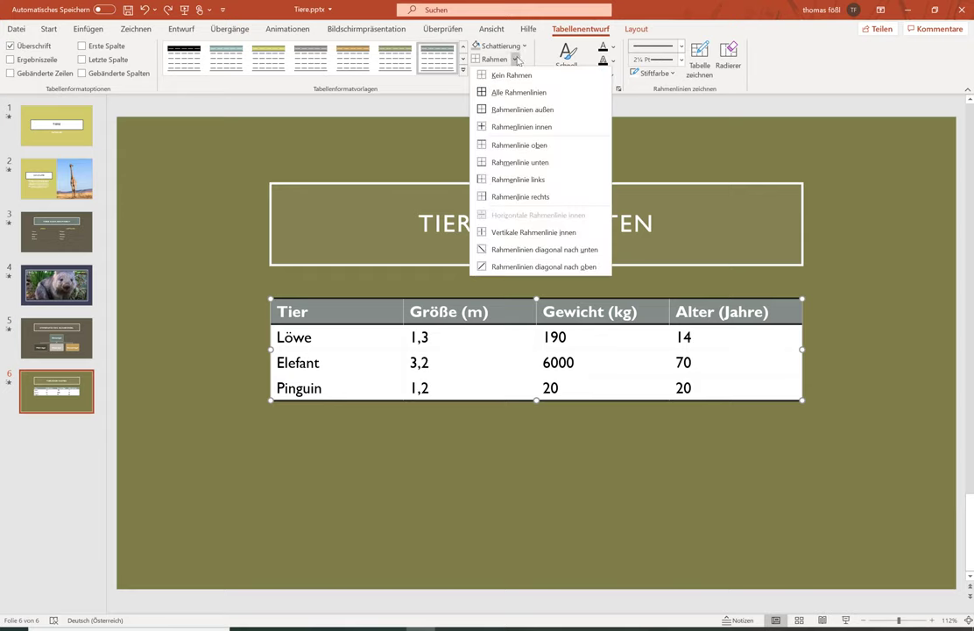
{"action": "left_click", "coordinate": [479, 110]}
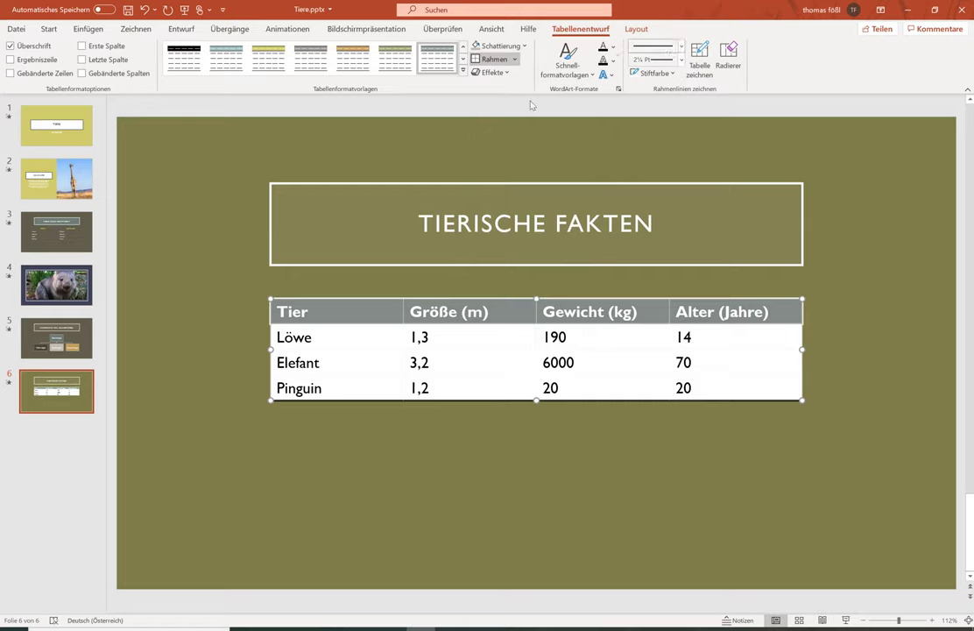
{"action": "left_click", "coordinate": [516, 59]}
{"action": "left_click", "coordinate": [517, 60]}
{"action": "left_click", "coordinate": [673, 74]}
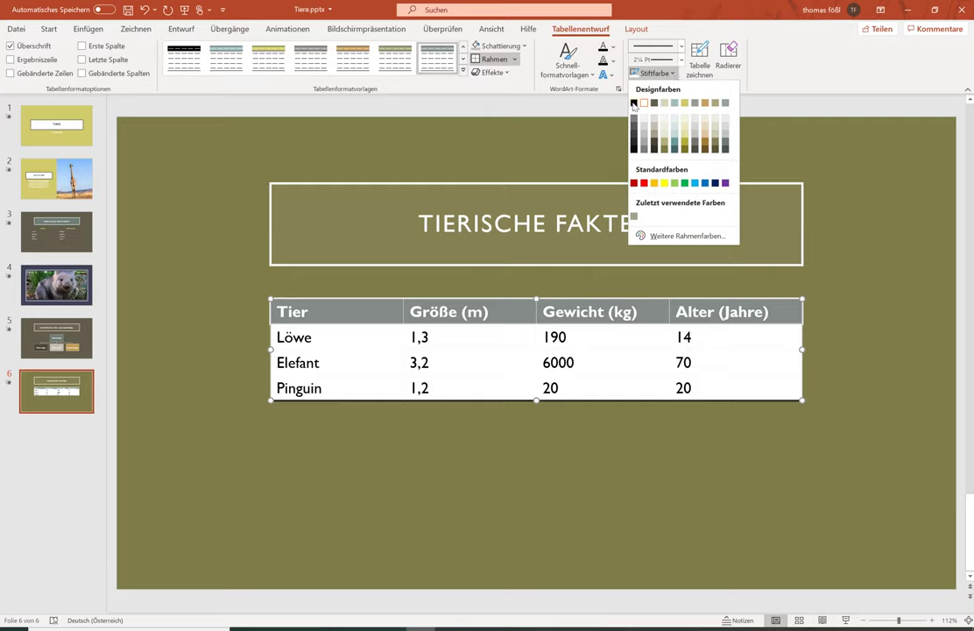
{"action": "left_click", "coordinate": [634, 104]}
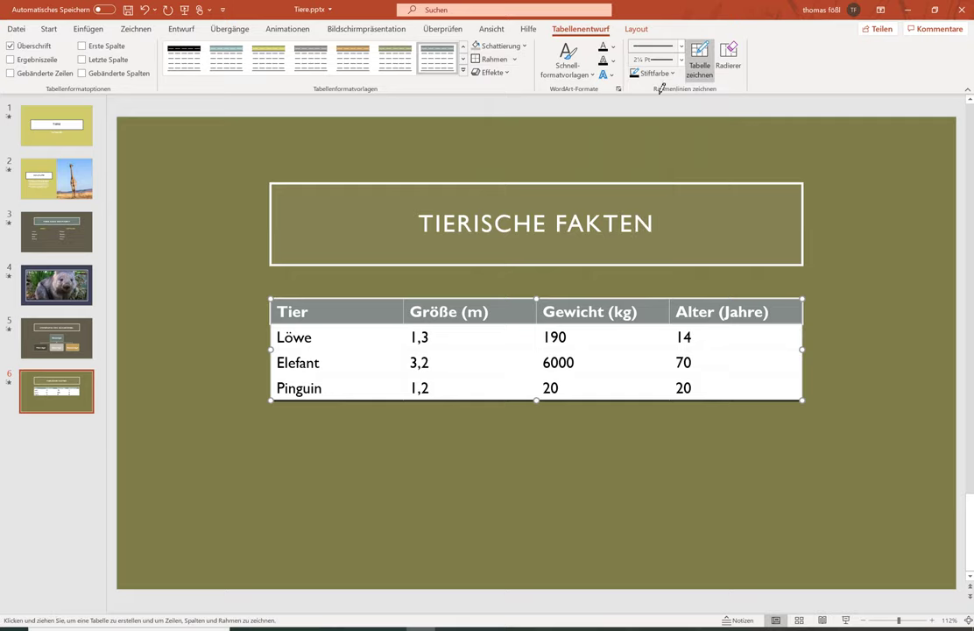
{"action": "left_click", "coordinate": [516, 59]}
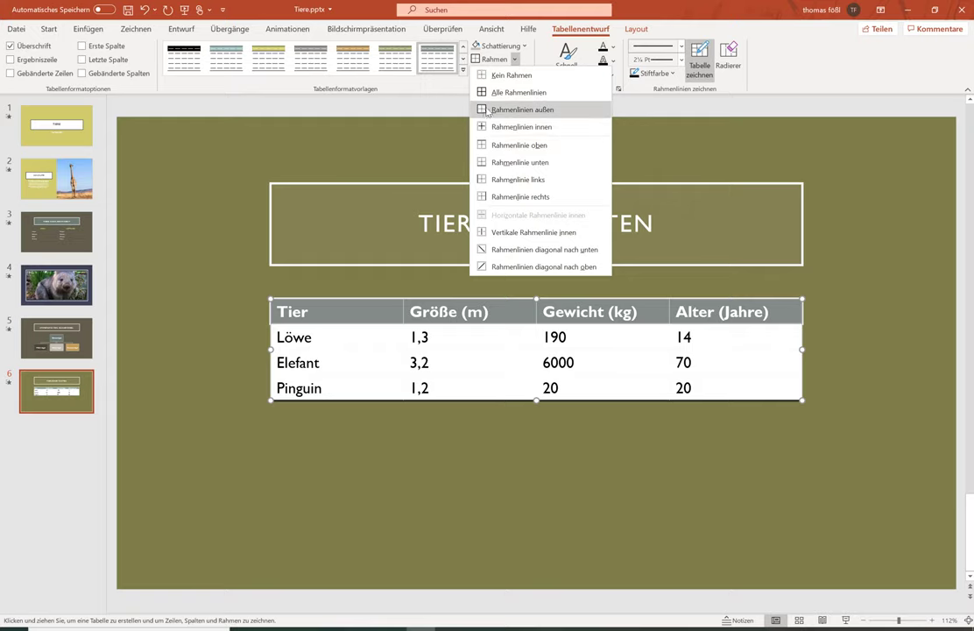
{"action": "left_click", "coordinate": [484, 111]}
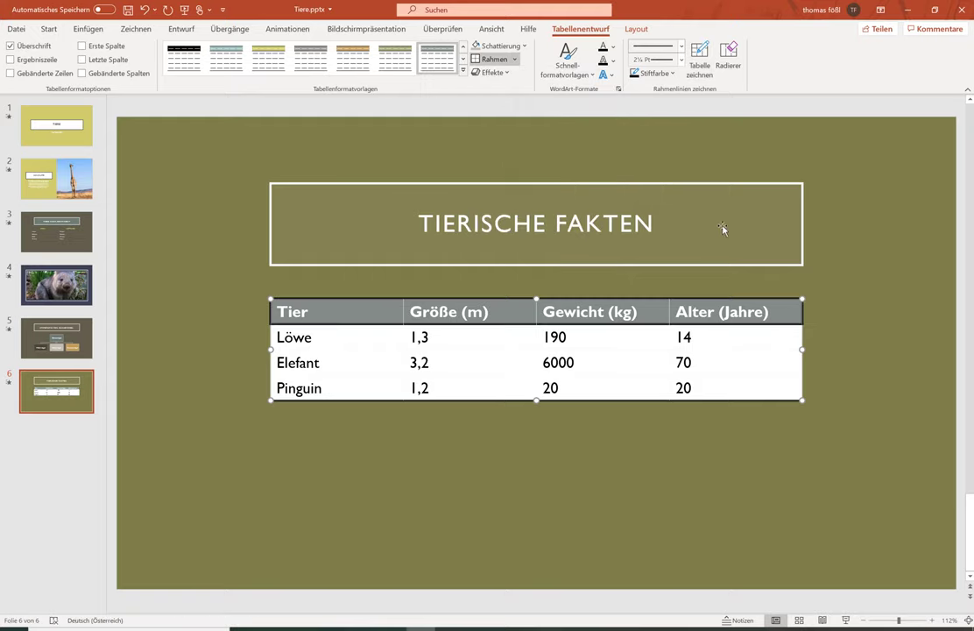
{"action": "left_click", "coordinate": [402, 446]}
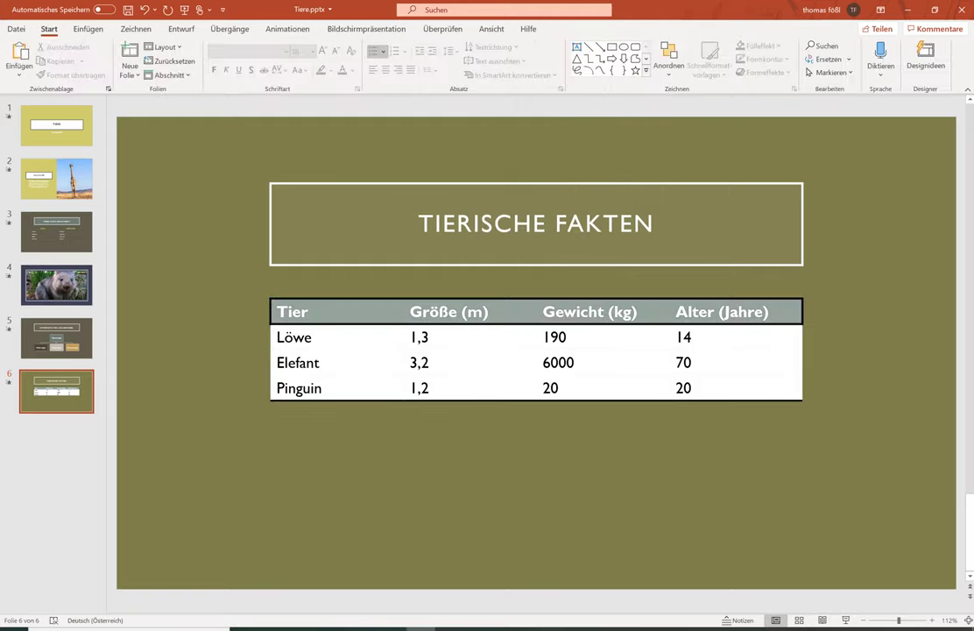
- Select the animal facts table as a whole object
{"action": "left_click_drag", "start_coordinate": [298, 337], "coordinate": [693, 362]}
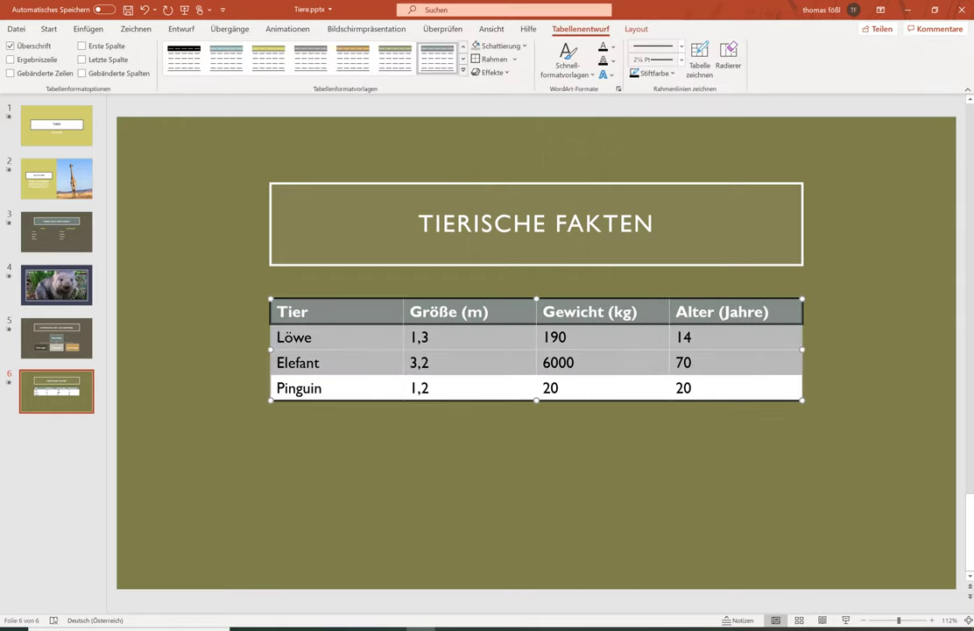
{"action": "left_click", "coordinate": [692, 387]}
{"action": "key", "text": "ctrl+a"}
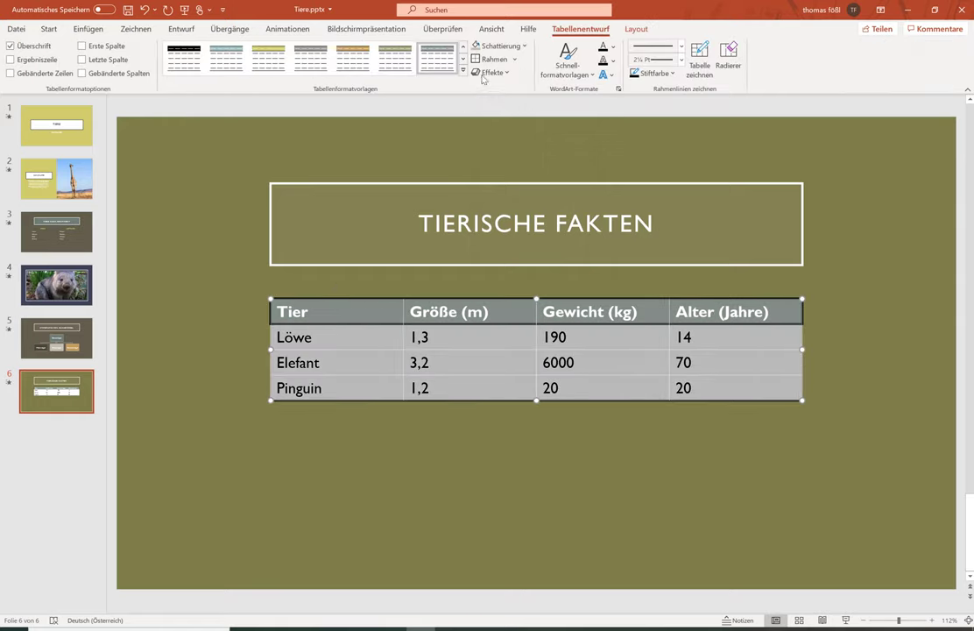
{"action": "left_click", "coordinate": [395, 485]}
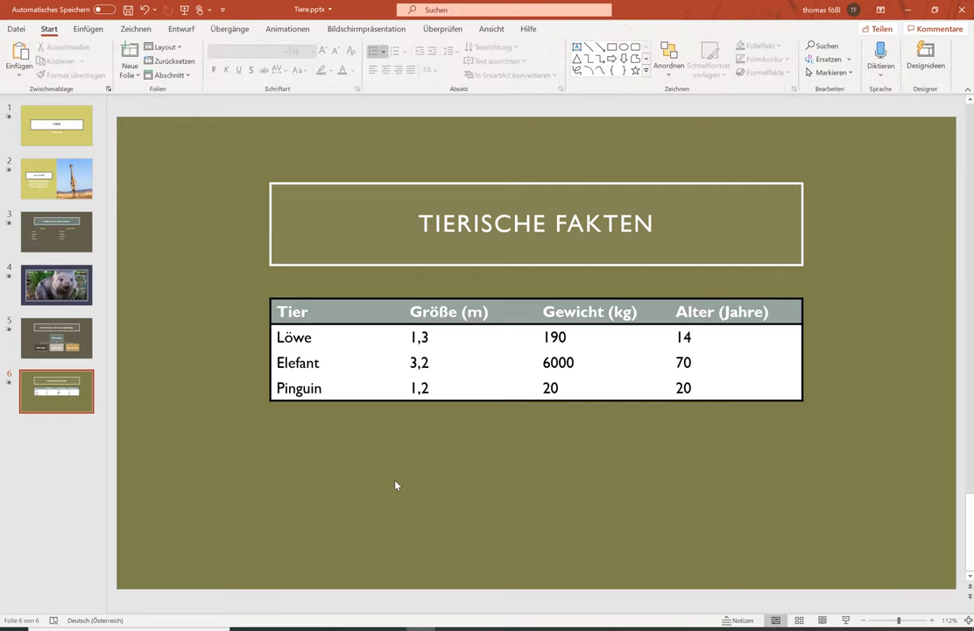
{"action": "left_click", "coordinate": [311, 336]}
{"action": "left_click", "coordinate": [395, 485]}
{"action": "left_click", "coordinate": [278, 303]}
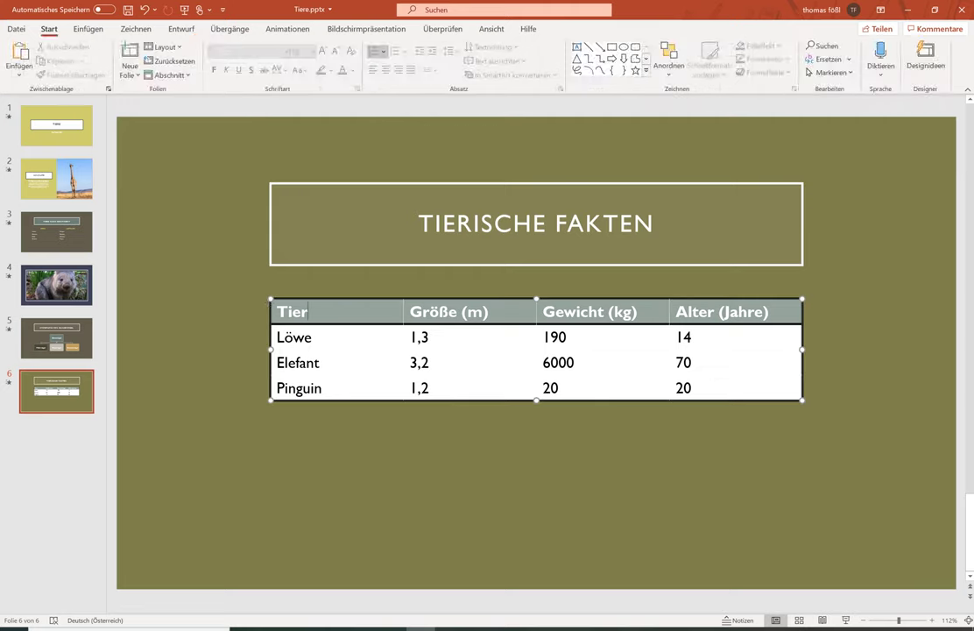
{"action": "left_click", "coordinate": [292, 300]}
- Stretch the table's bottom edge down for taller rows, keeping its original width, then select all cells
{"action": "left_click_drag", "start_coordinate": [277, 349], "coordinate": [168, 343]}
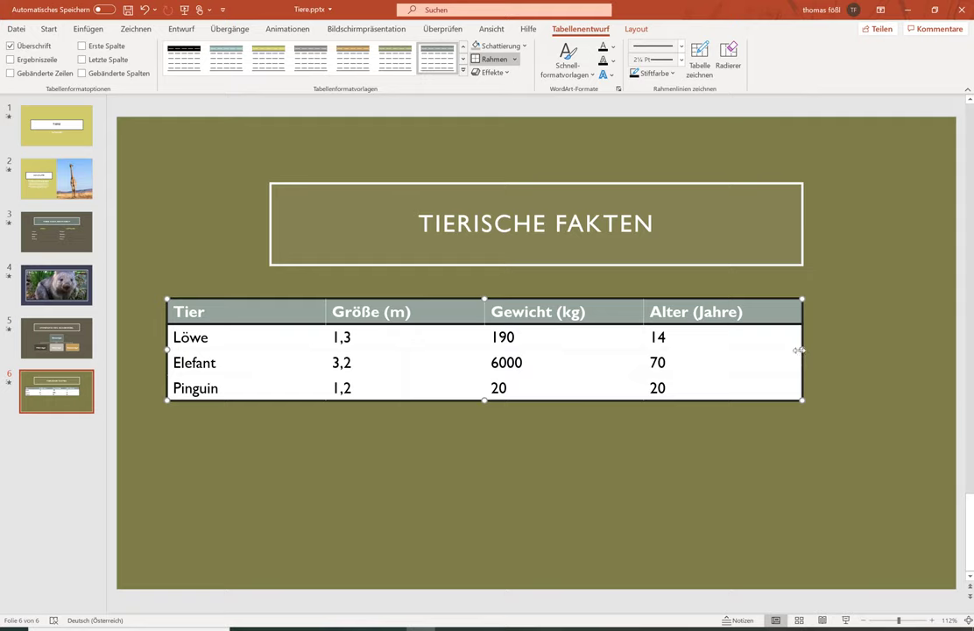
{"action": "left_click_drag", "start_coordinate": [803, 348], "coordinate": [918, 342]}
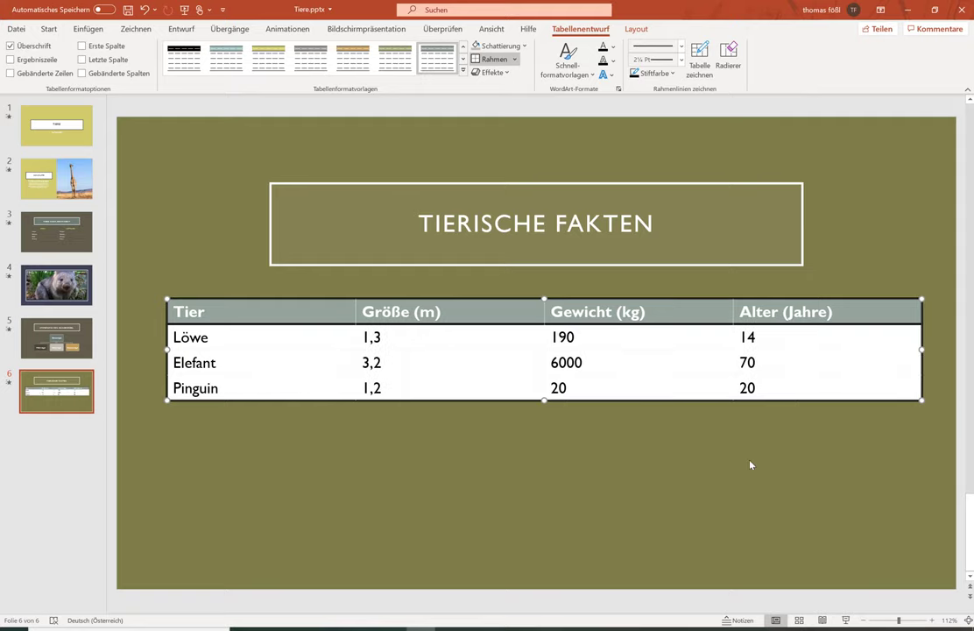
{"action": "key", "text": "ctrl+z"}
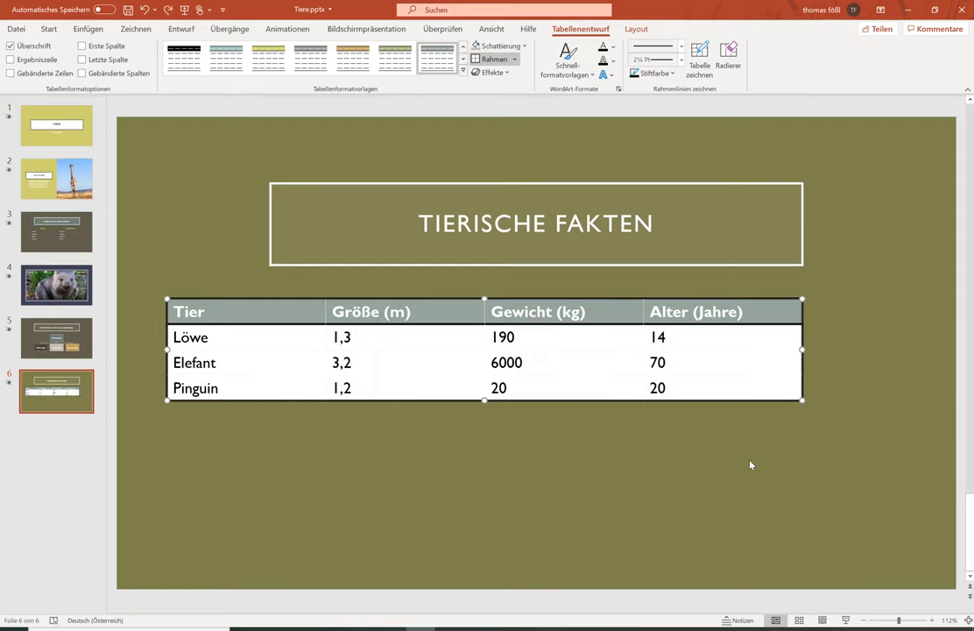
{"action": "key", "text": "ctrl+z"}
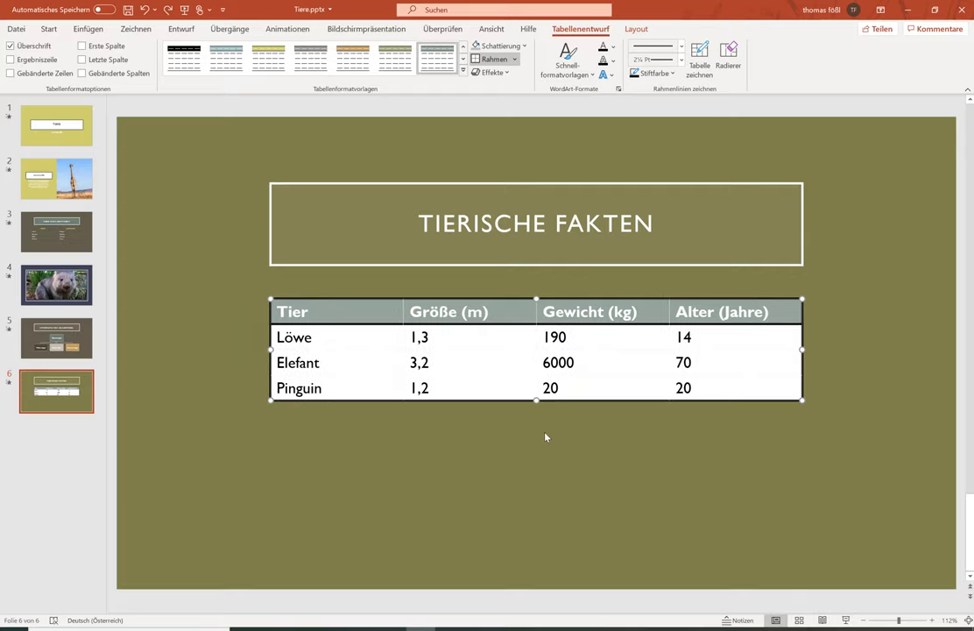
{"action": "left_click_drag", "start_coordinate": [536, 401], "coordinate": [537, 506]}
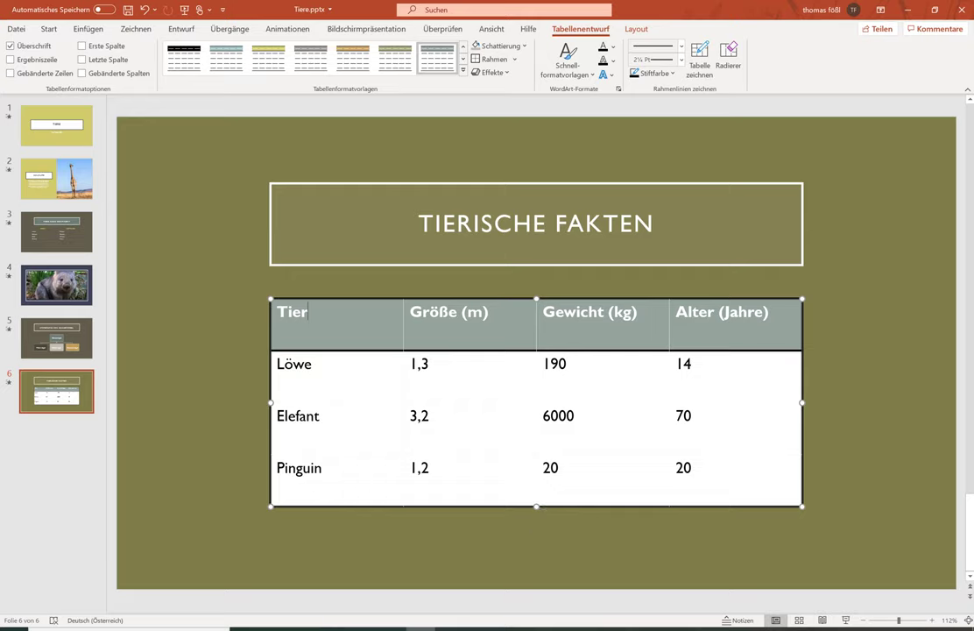
{"action": "key", "text": "ctrl+a"}
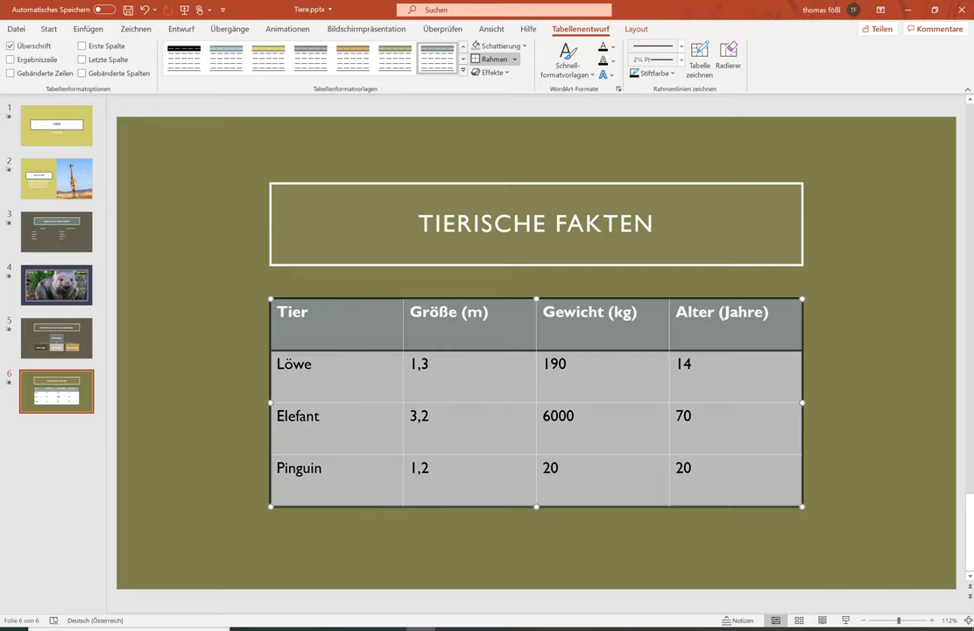
{"action": "left_click", "coordinate": [635, 30]}
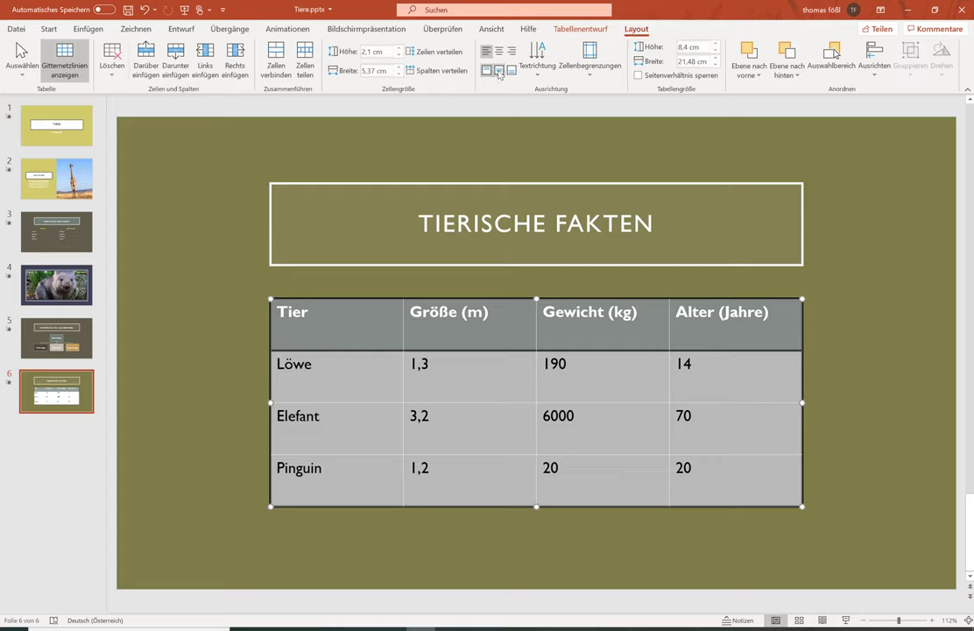
- Try the table's horizontal and vertical text alignment options
{"action": "left_click", "coordinate": [500, 71]}
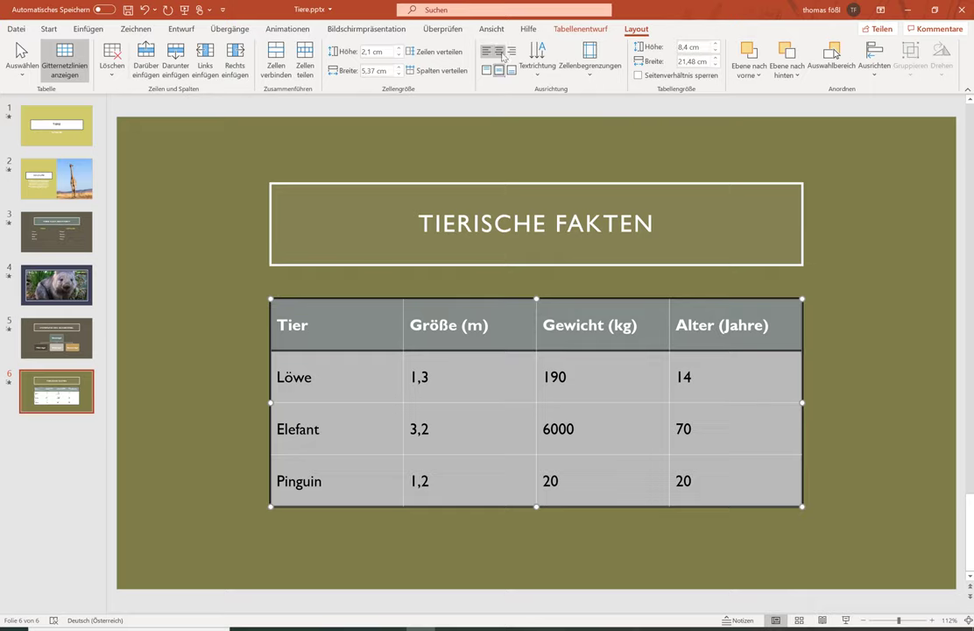
{"action": "left_click", "coordinate": [499, 52]}
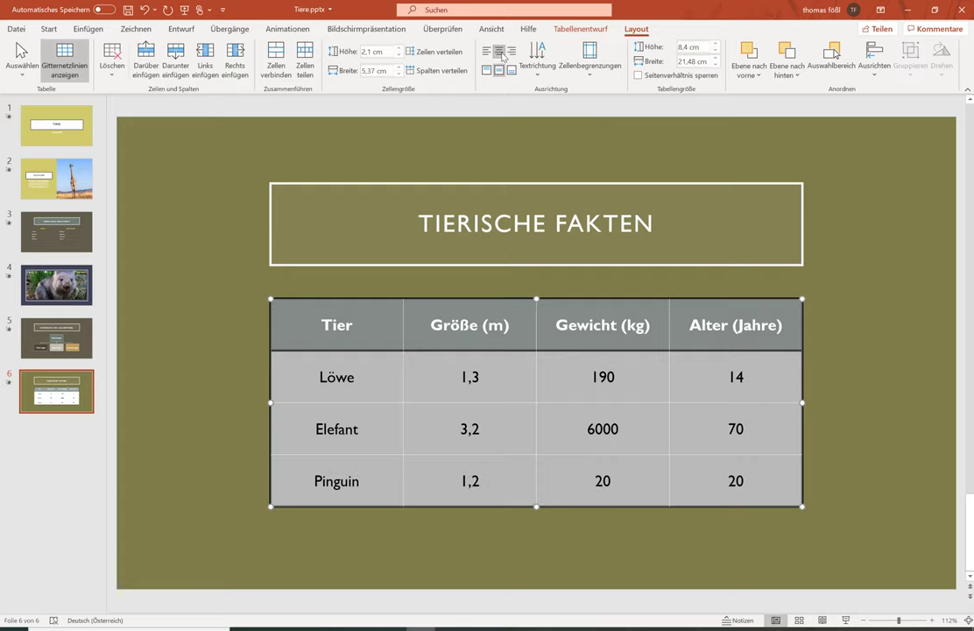
{"action": "left_click", "coordinate": [512, 52]}
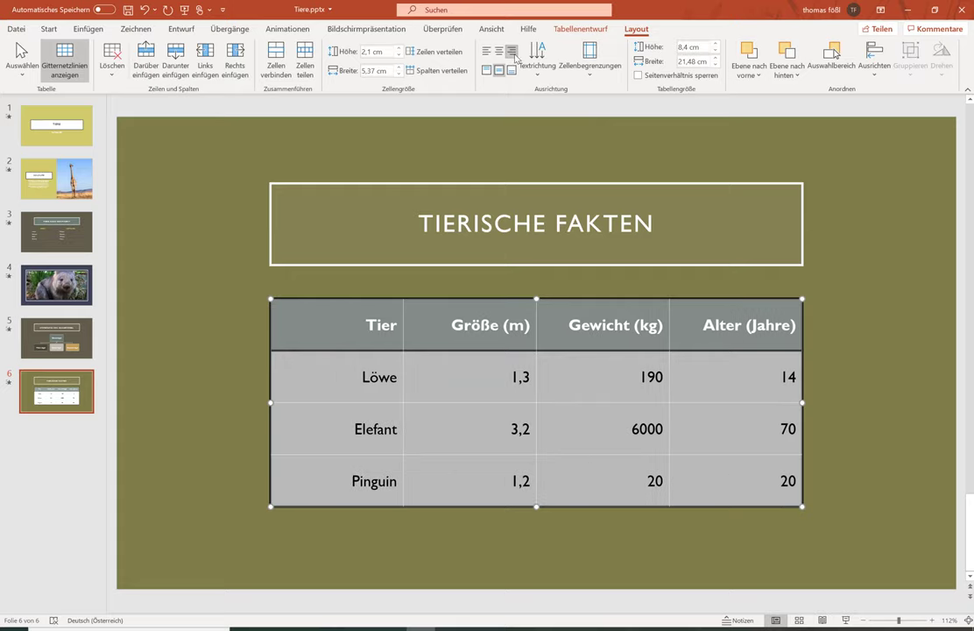
{"action": "left_click", "coordinate": [511, 71]}
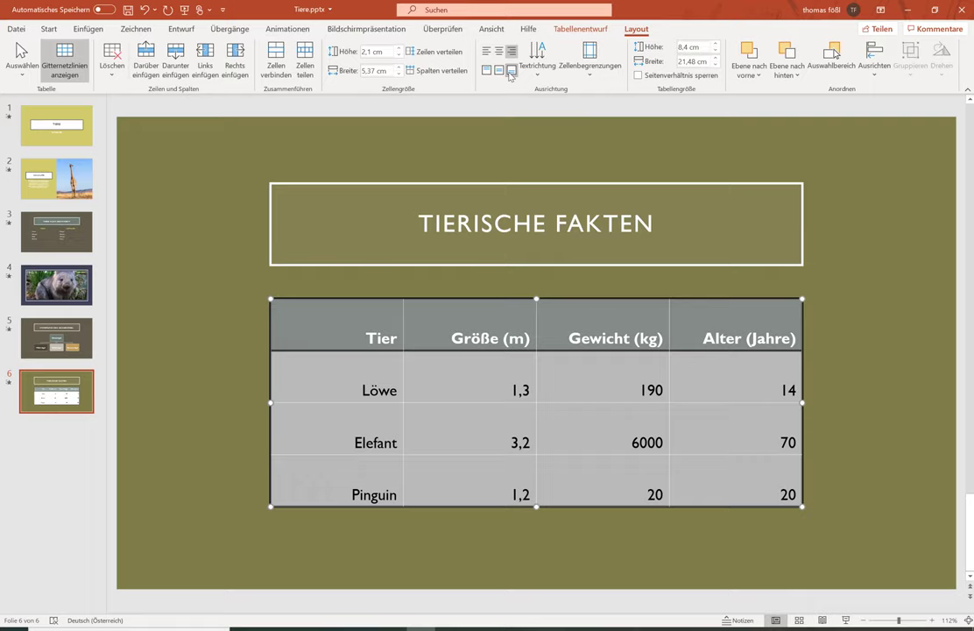
{"action": "left_click", "coordinate": [499, 71]}
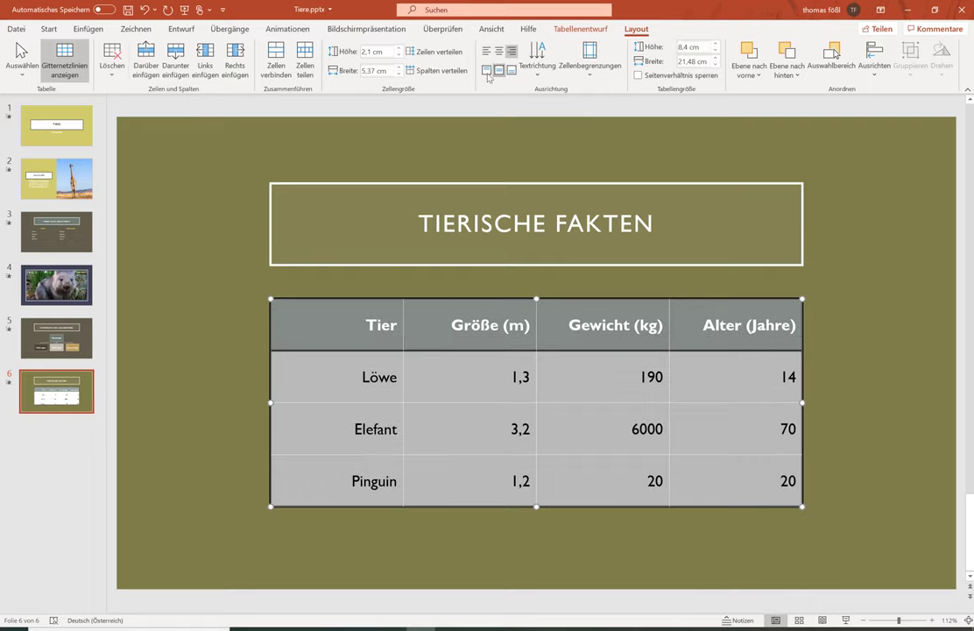
{"action": "left_click", "coordinate": [486, 71]}
{"action": "left_click", "coordinate": [486, 52]}
{"action": "left_click", "coordinate": [500, 52]}
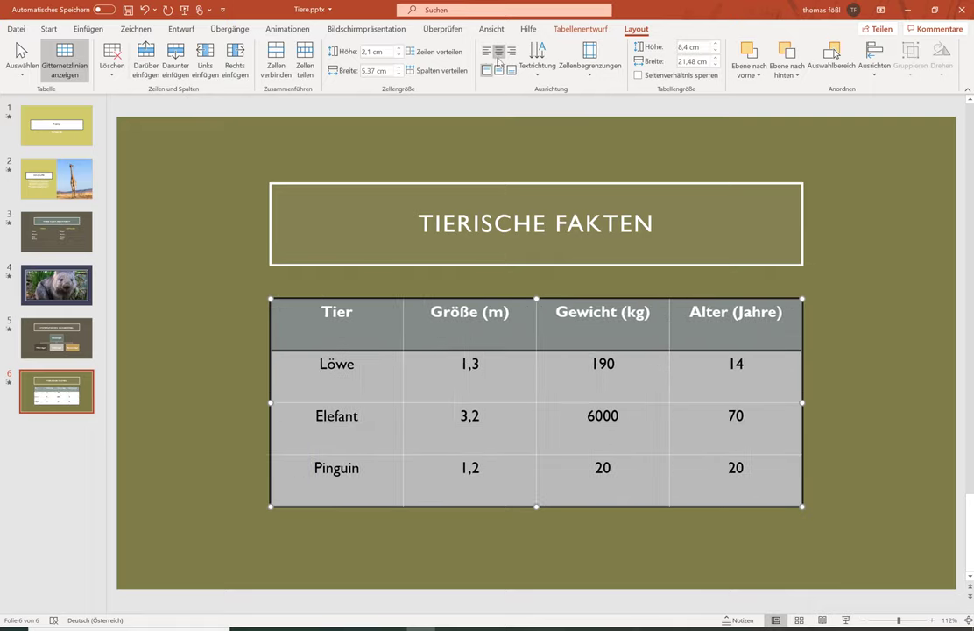
{"action": "left_click", "coordinate": [499, 71]}
{"action": "left_click", "coordinate": [512, 51]}
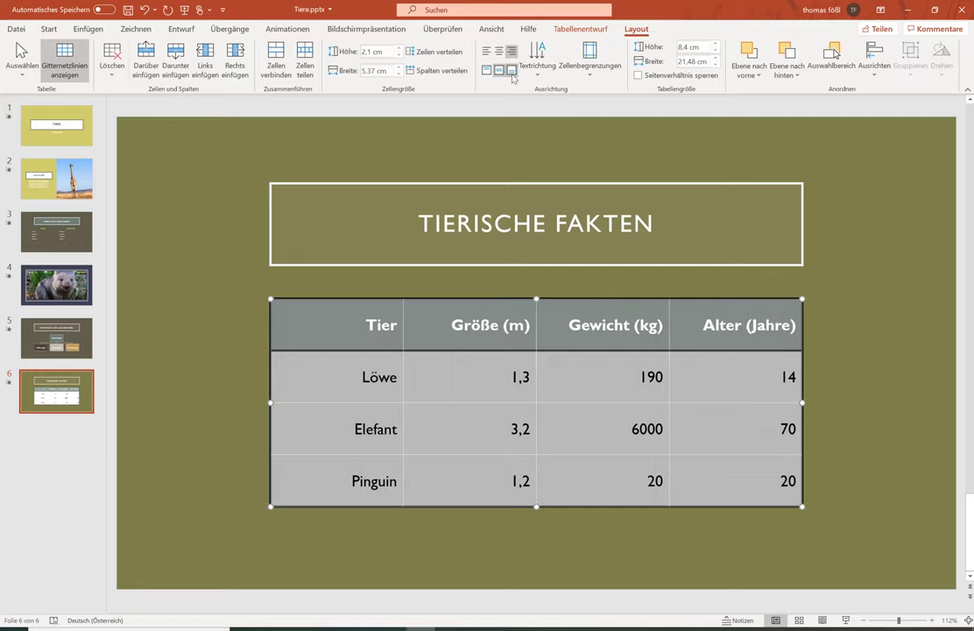
{"action": "left_click", "coordinate": [512, 71]}
- Make all table text left-aligned and vertically centred in its cells
{"action": "left_click", "coordinate": [486, 51]}
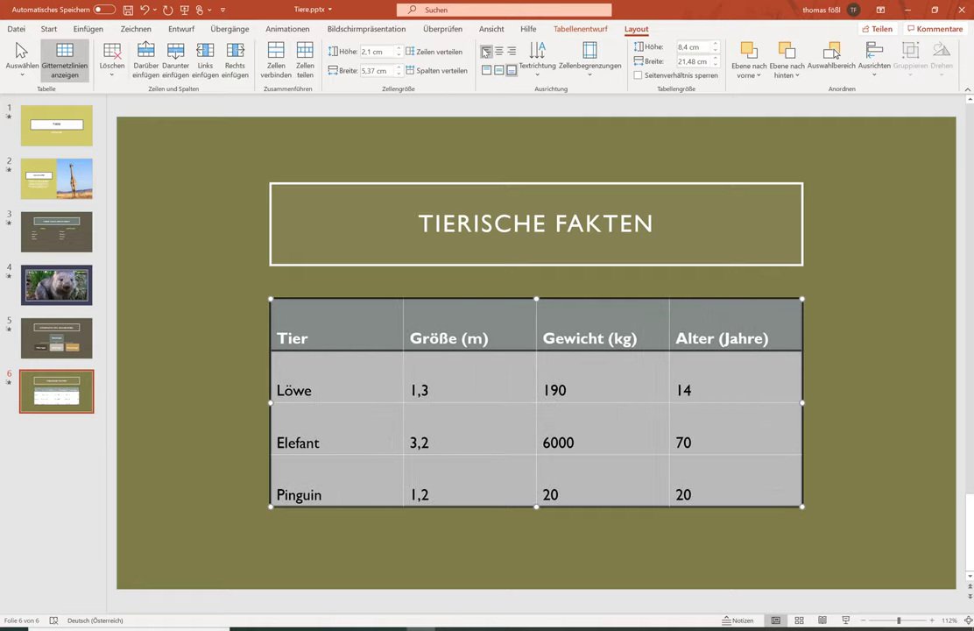
{"action": "left_click", "coordinate": [499, 52]}
{"action": "left_click", "coordinate": [487, 51]}
{"action": "left_click", "coordinate": [498, 70]}
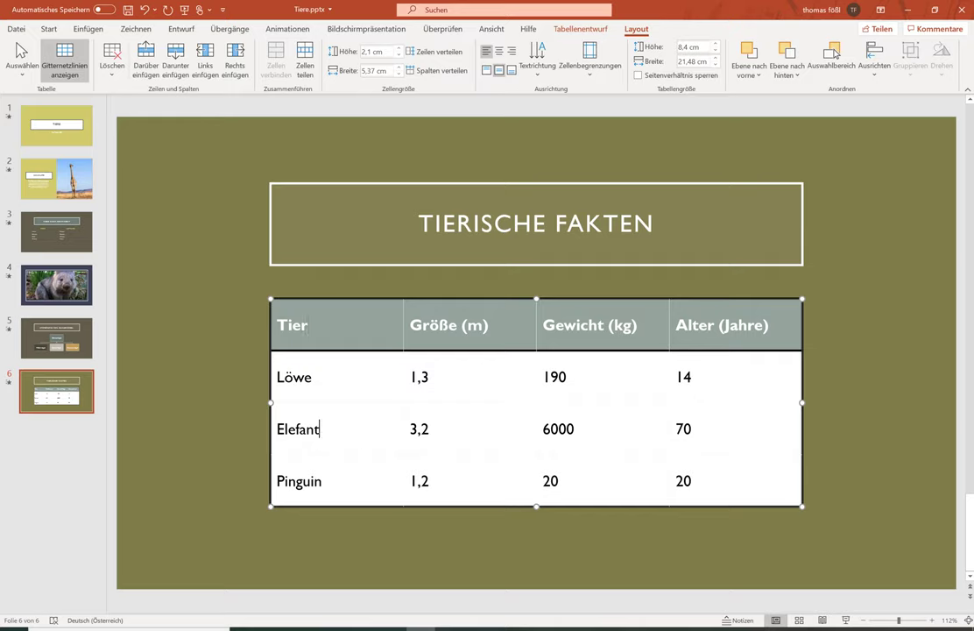
{"action": "left_click", "coordinate": [146, 62]}
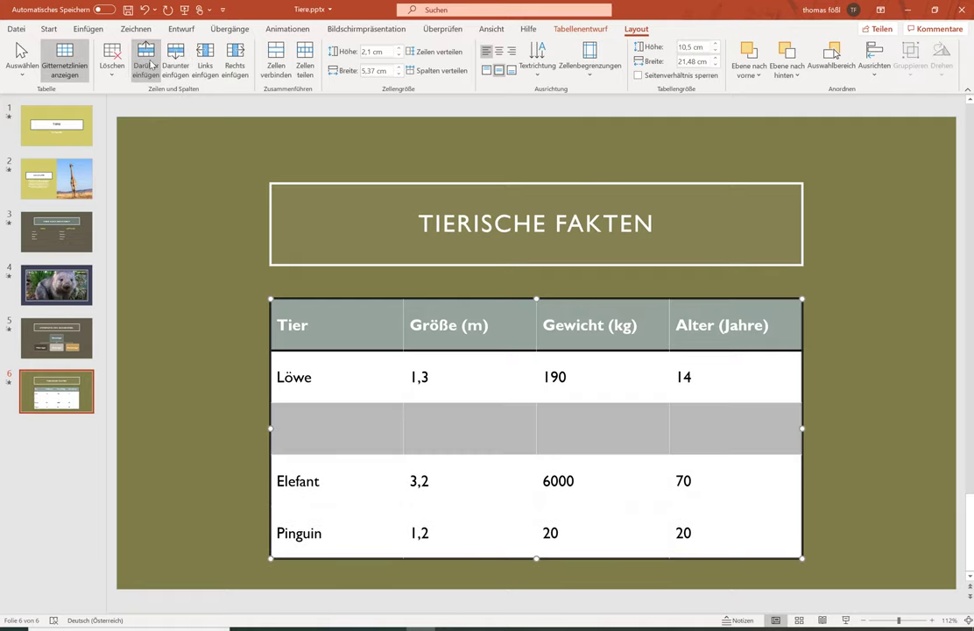
{"action": "key", "text": "ctrl+z"}
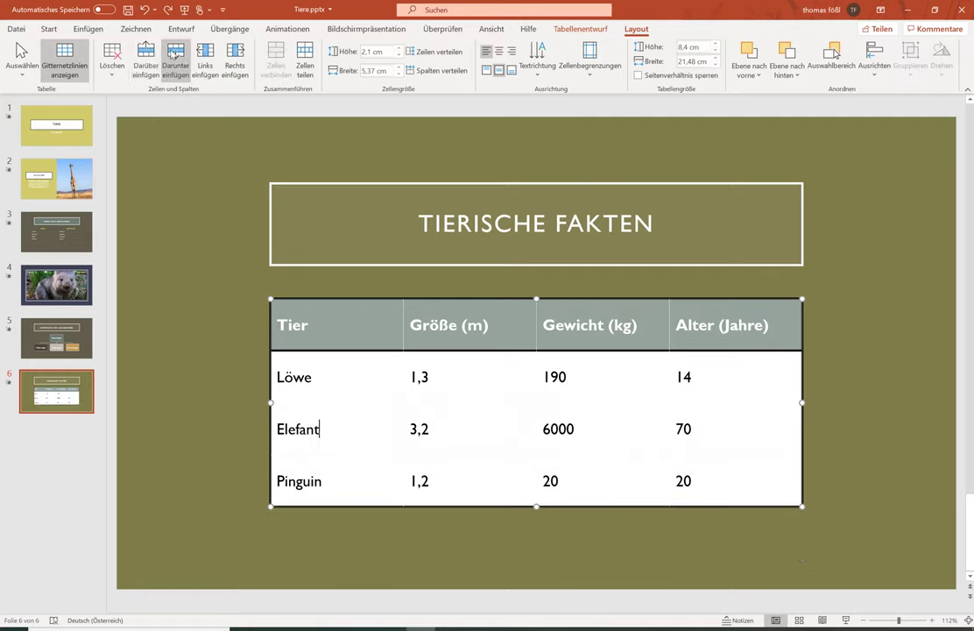
{"action": "left_click", "coordinate": [175, 56]}
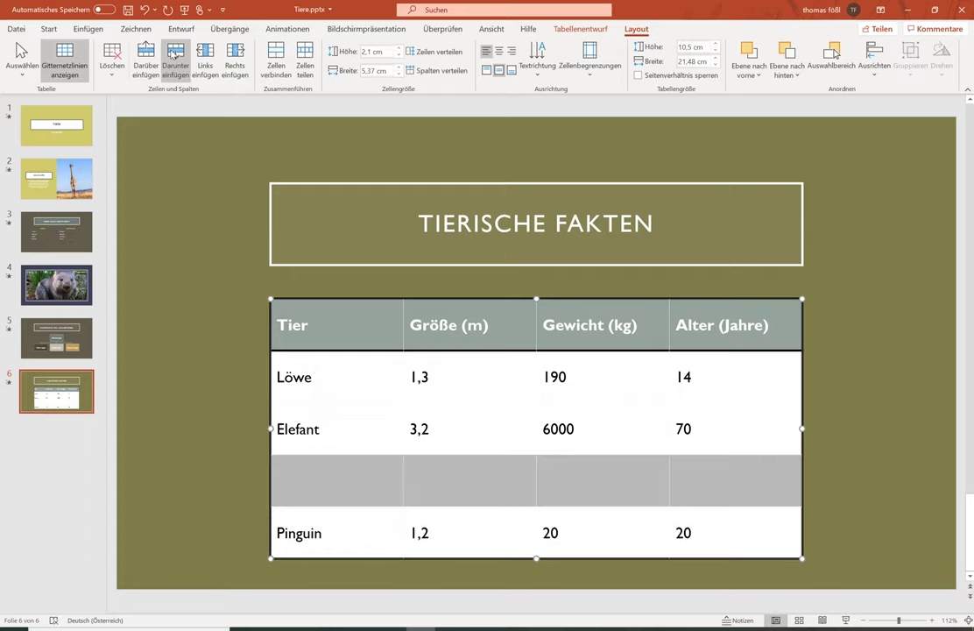
{"action": "key", "text": "ctrl+z"}
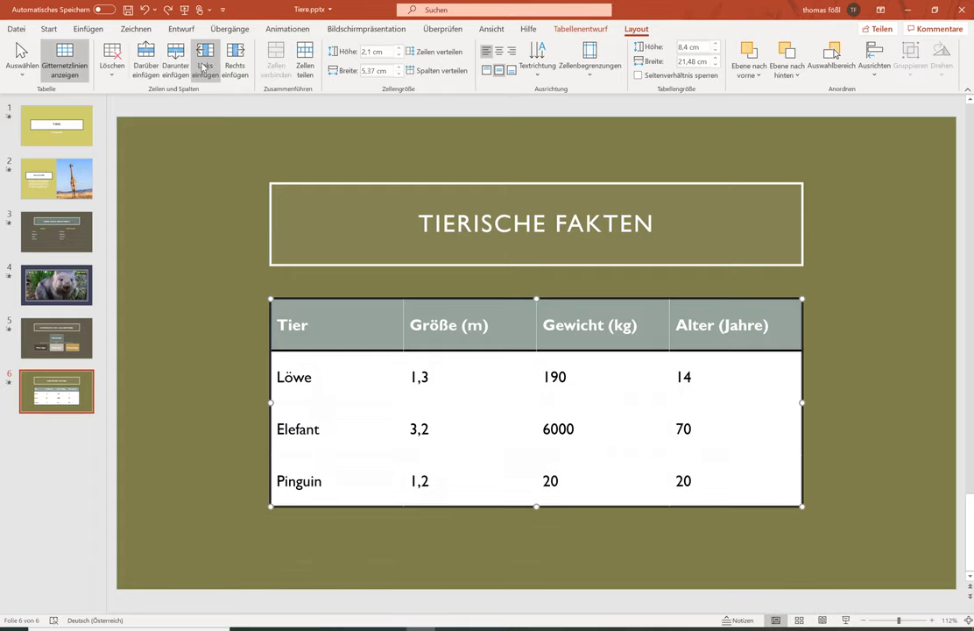
{"action": "left_click", "coordinate": [203, 68]}
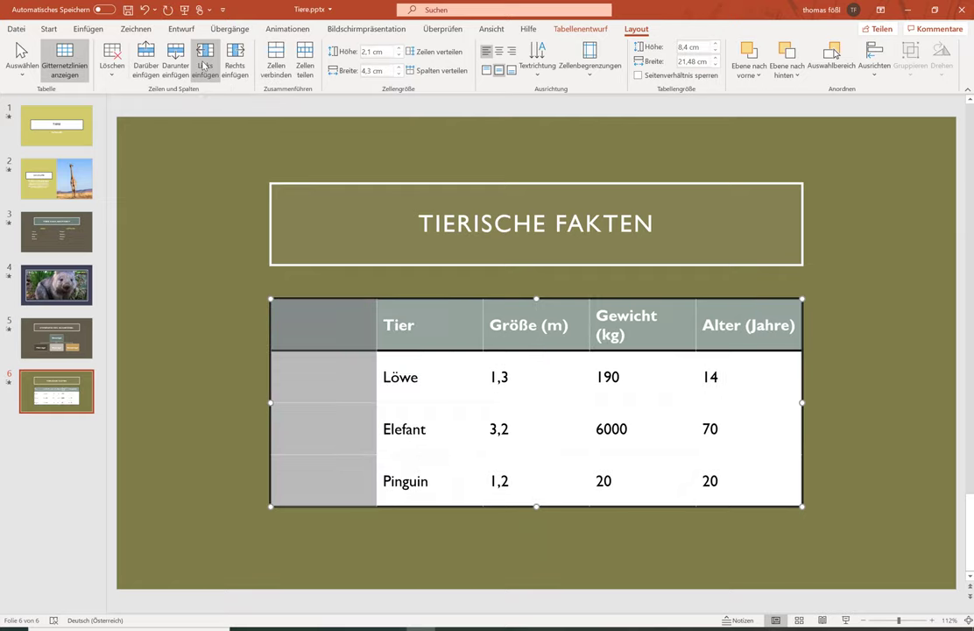
{"action": "key", "text": "ctrl+z"}
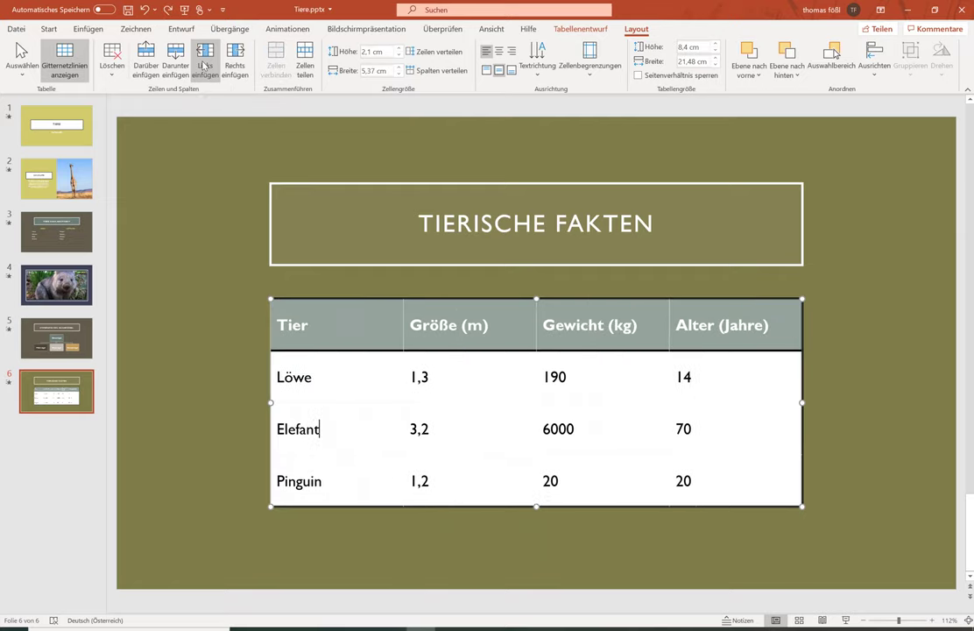
{"action": "left_click", "coordinate": [235, 58]}
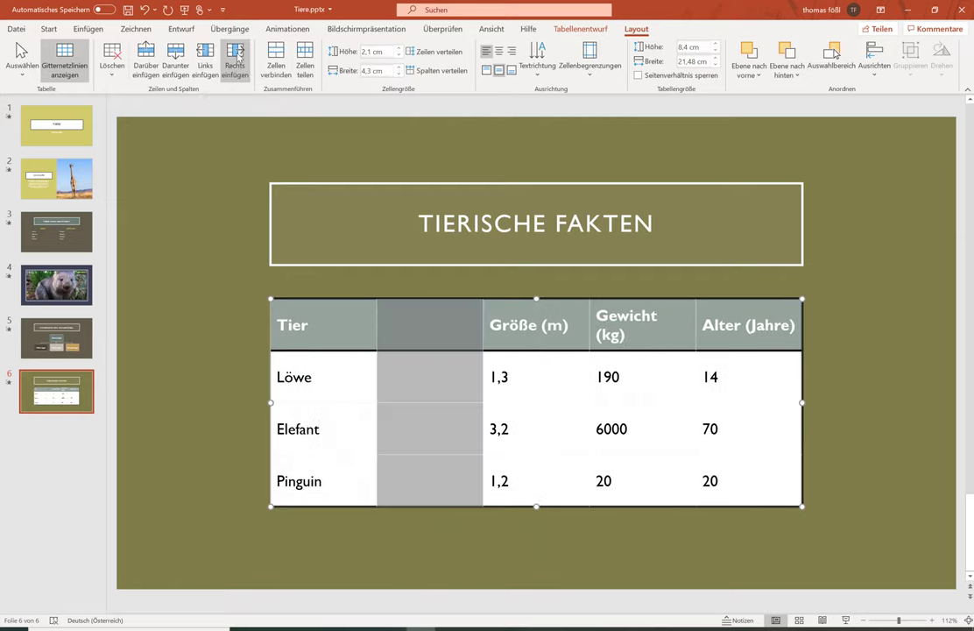
{"action": "key", "text": "ctrl+z"}
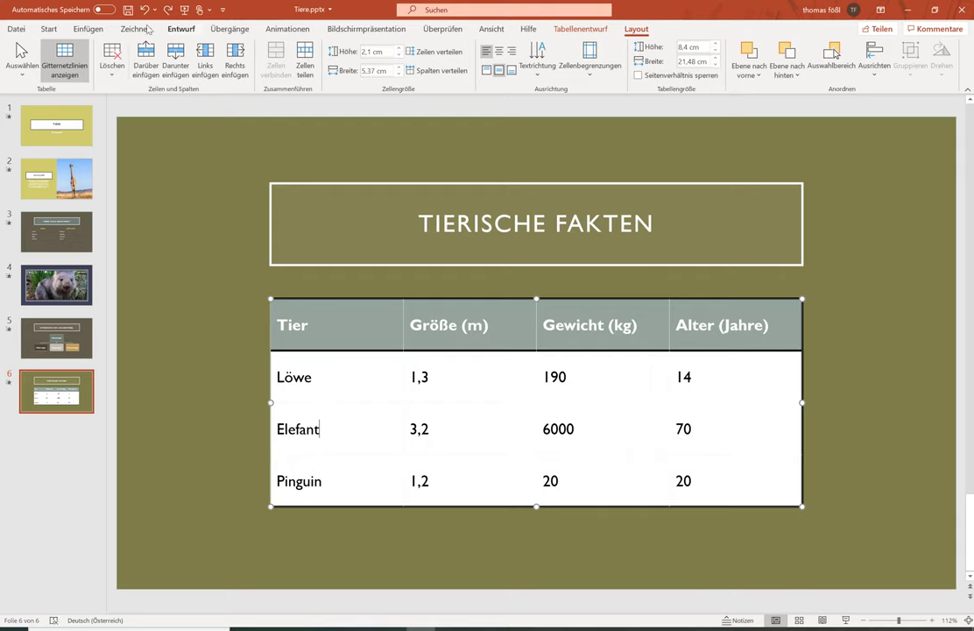
{"action": "left_click", "coordinate": [49, 29]}
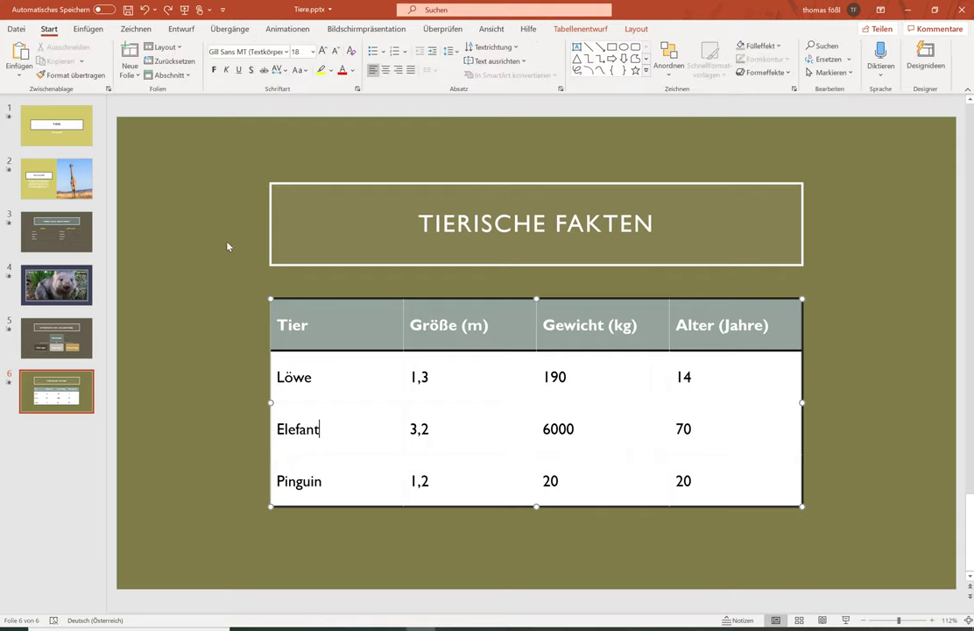
{"action": "key", "text": "alt+Tab"}
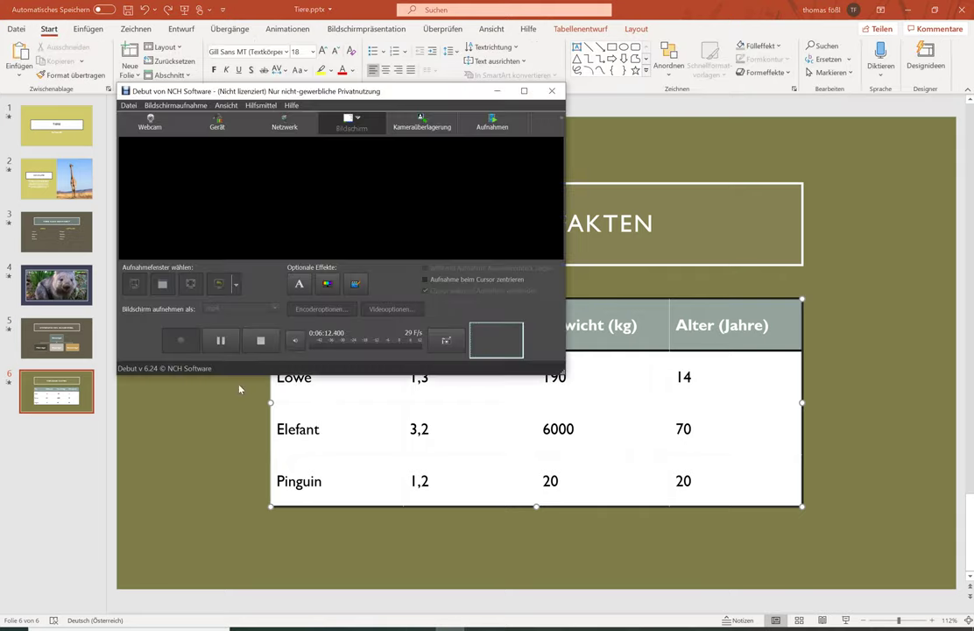